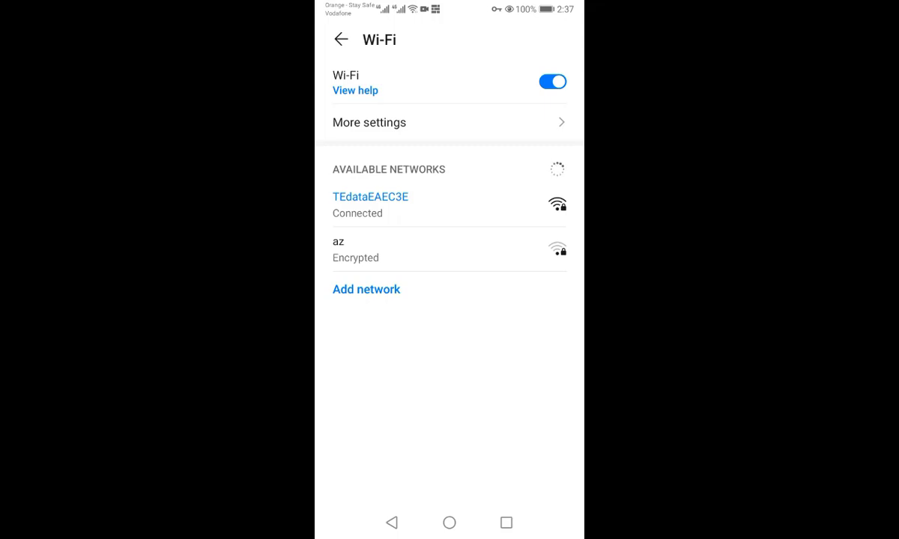
# Step: Go back to the EMUI Settings list and open About phone > Status to view the IP and Wi-Fi MAC address
pyautogui.moveTo(445, 223); pyautogui.dragTo(446, 267)
pyautogui.click(391, 522)
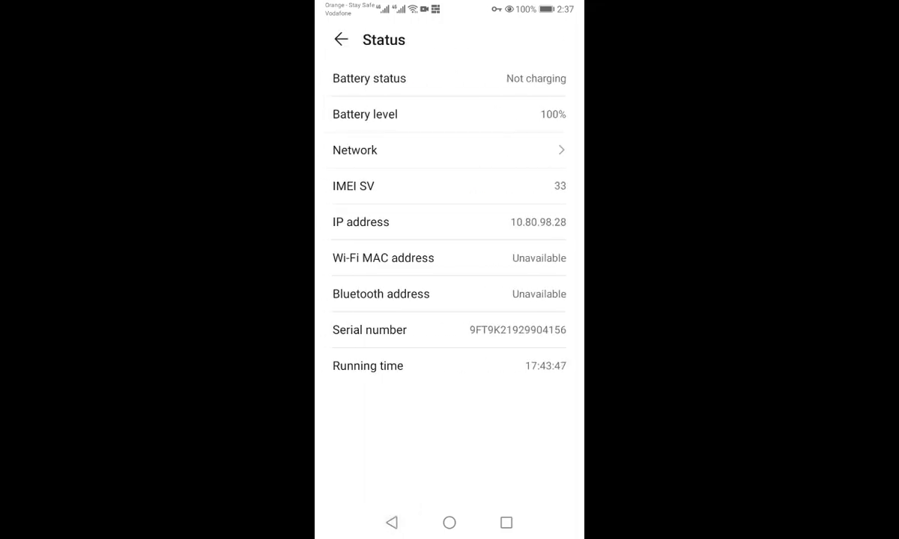
pyautogui.click(341, 39)
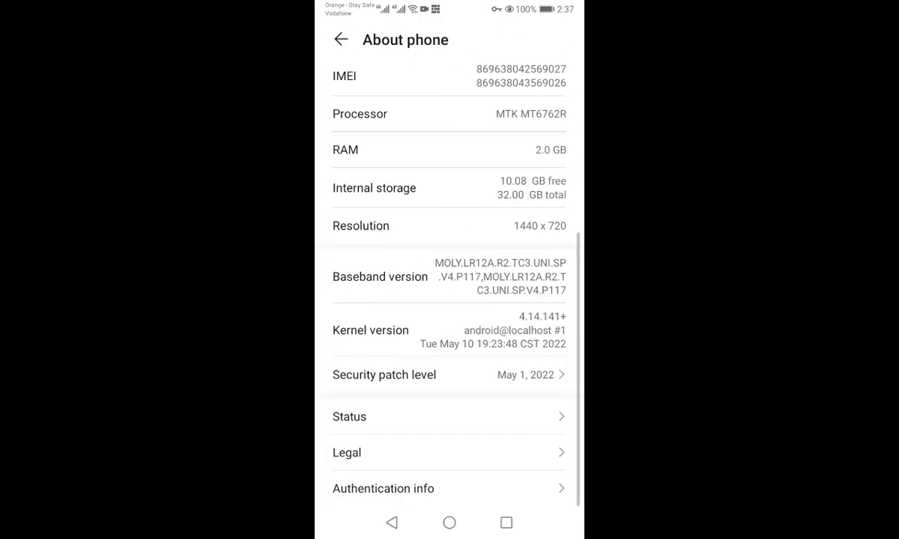
pyautogui.click(341, 38)
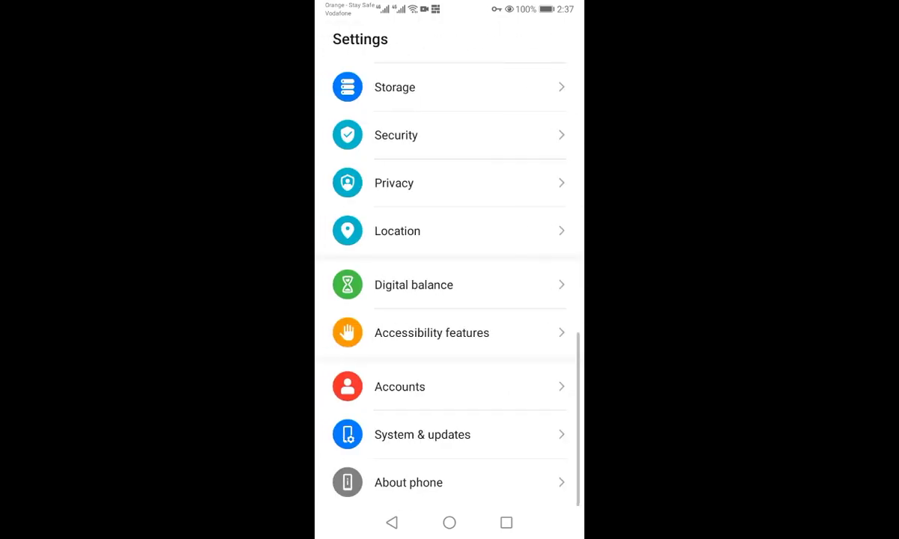
pyautogui.click(408, 472)
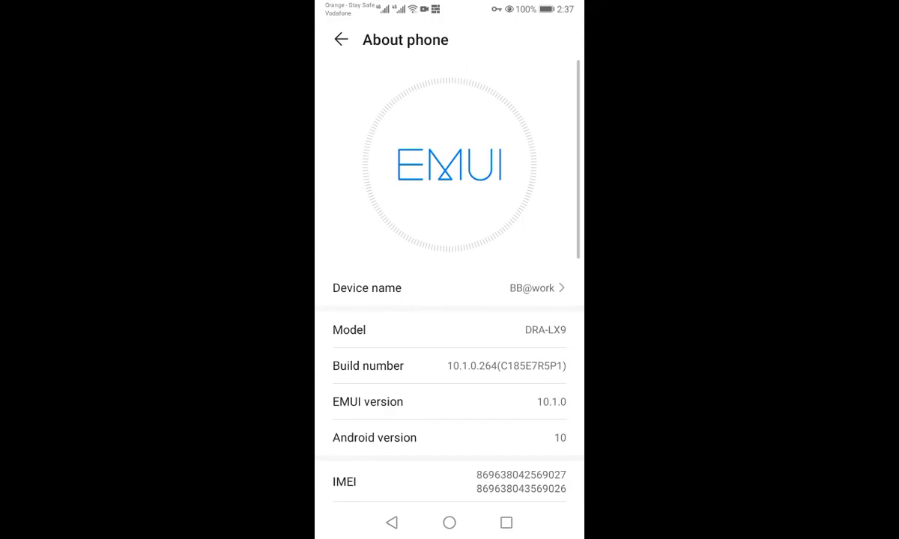
pyautogui.moveTo(521, 426); pyautogui.dragTo(516, 225)
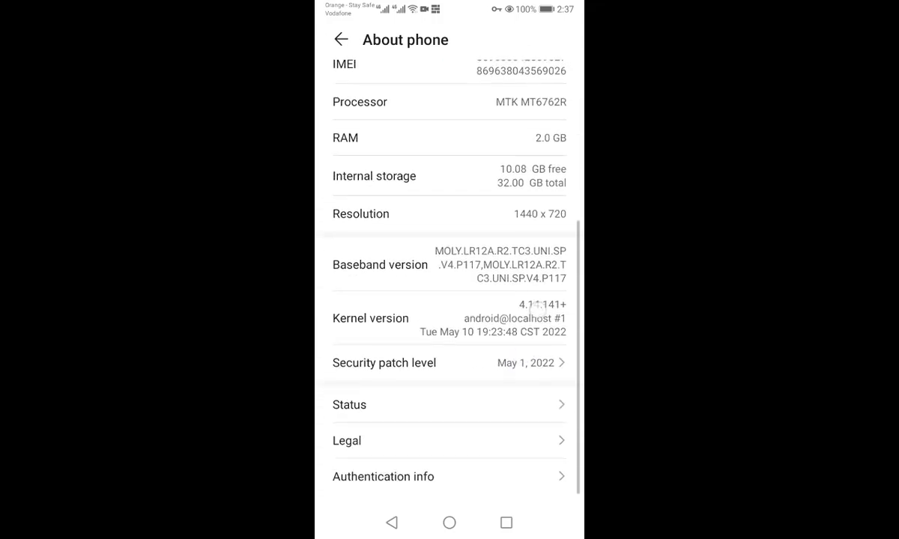
pyautogui.click(441, 416)
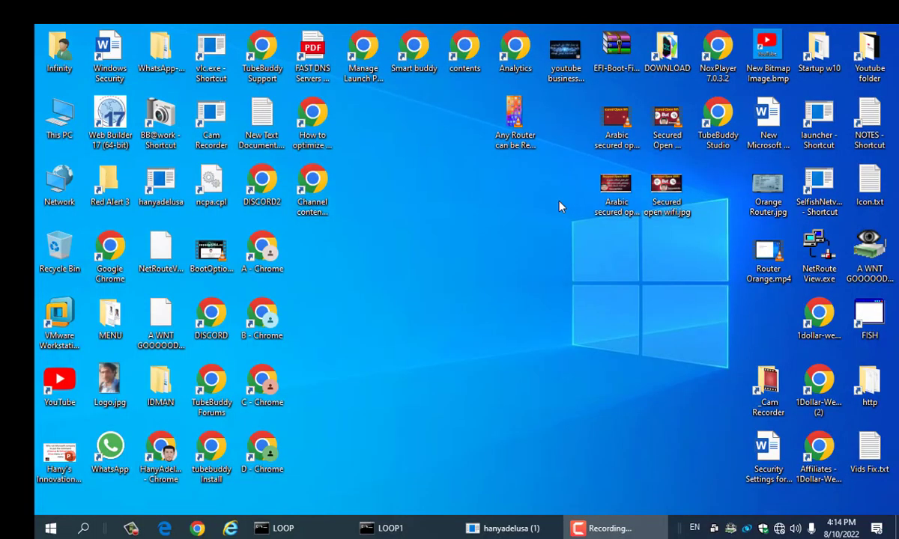
# Step: Open the router restriction video in VLC, pause it, and reposition the player window
pyautogui.doubleClick(514, 110)
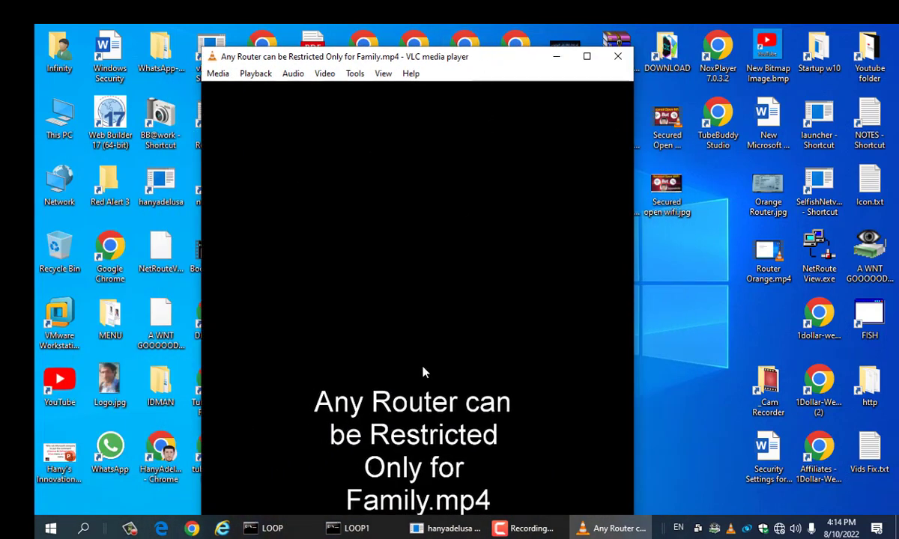
pyautogui.press('space')
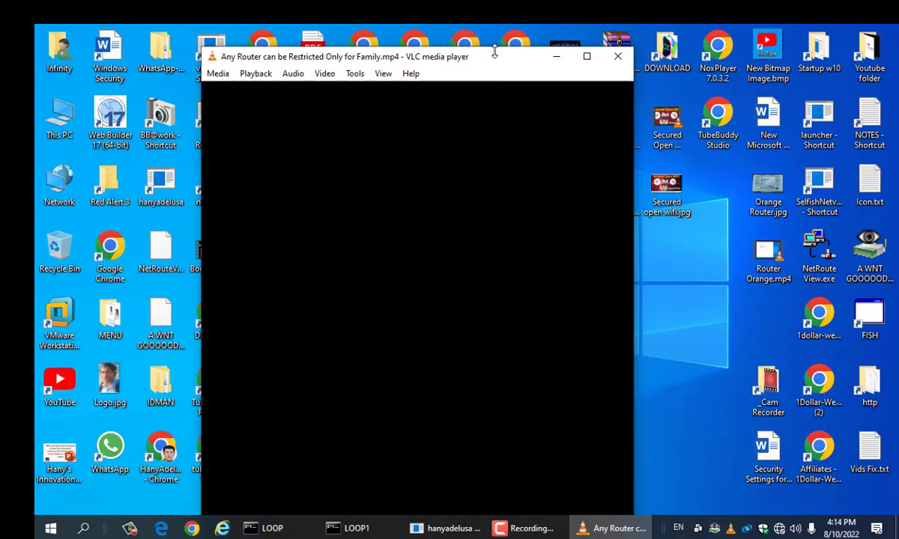
pyautogui.moveTo(495, 58); pyautogui.dragTo(426, 57)
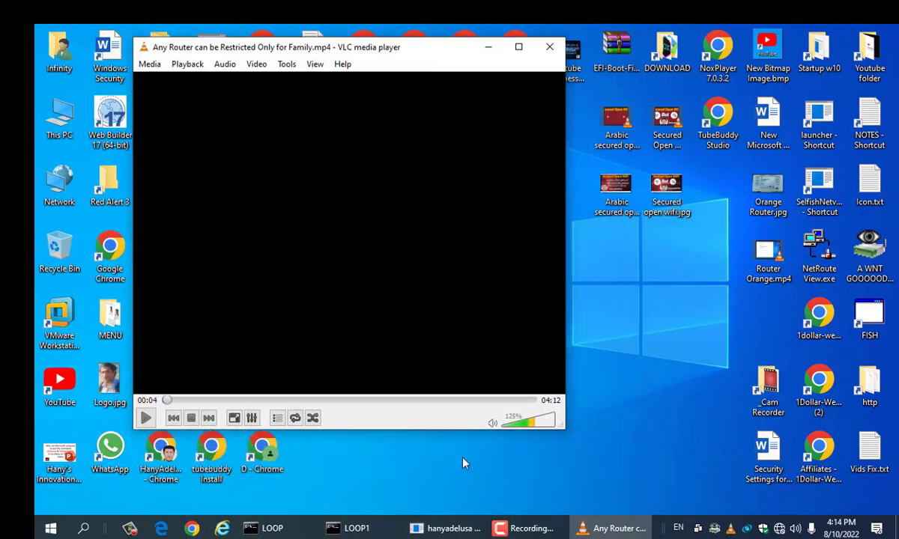
# Step: Seek to the phone's Status screen at 03:33, set volume to 137%, and go full screen
pyautogui.click(379, 402)
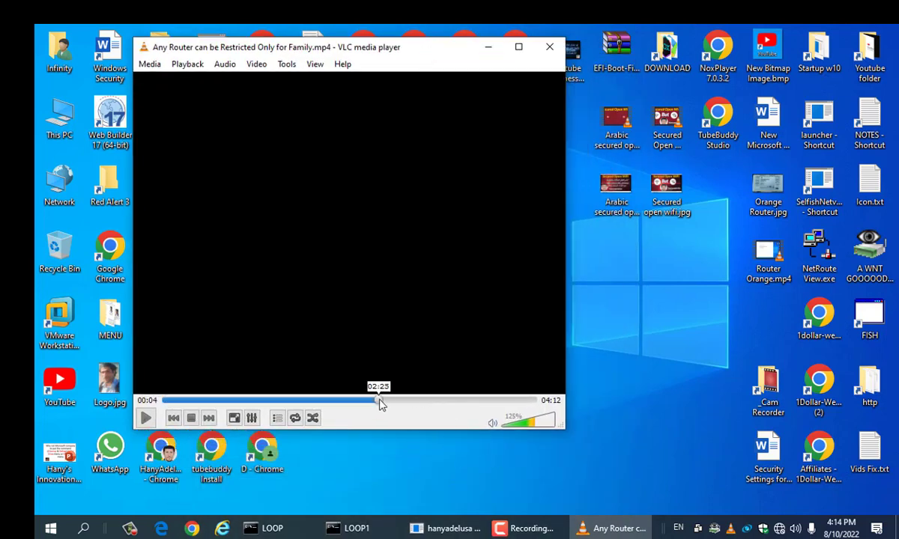
pyautogui.click(405, 402)
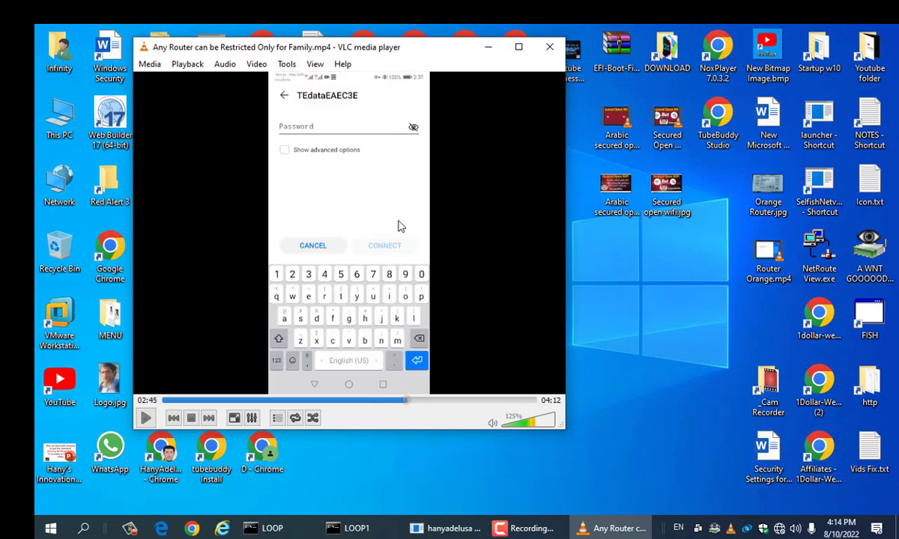
pyautogui.click(451, 403)
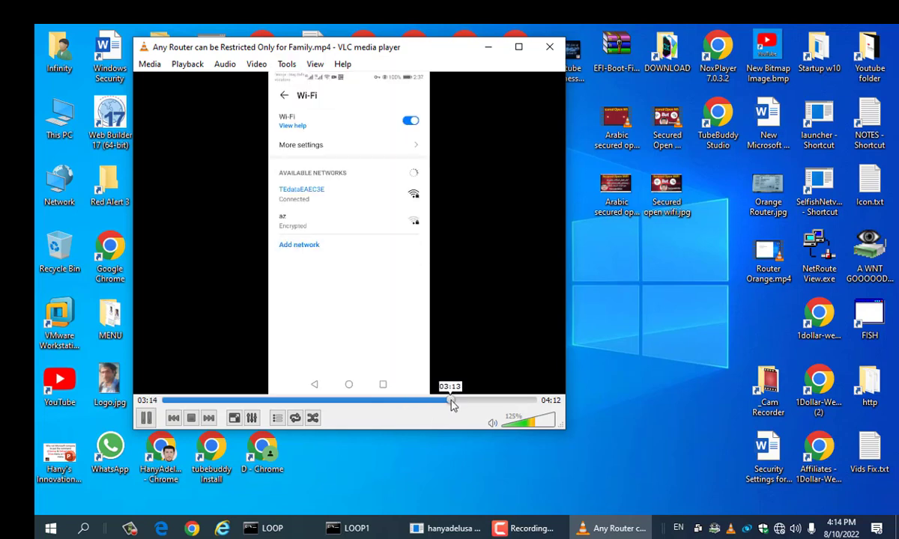
pyautogui.click(474, 403)
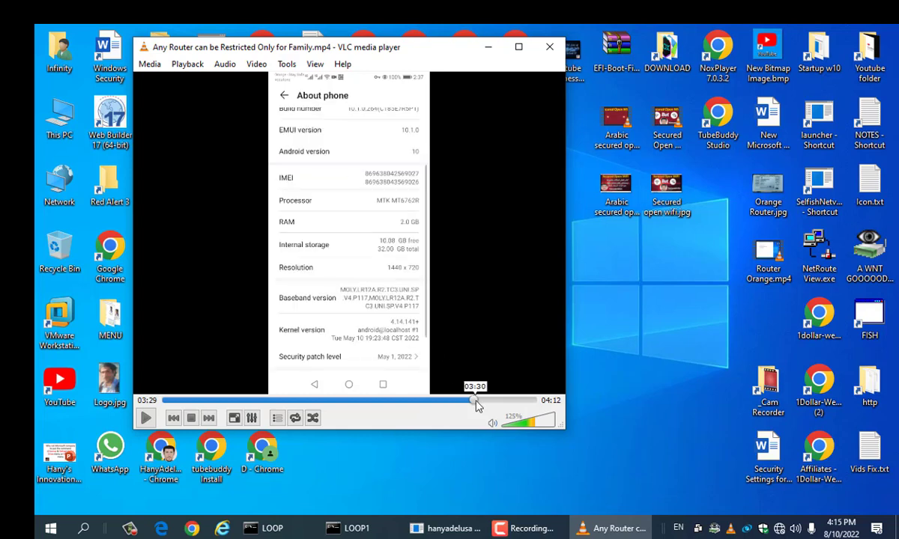
pyautogui.click(480, 402)
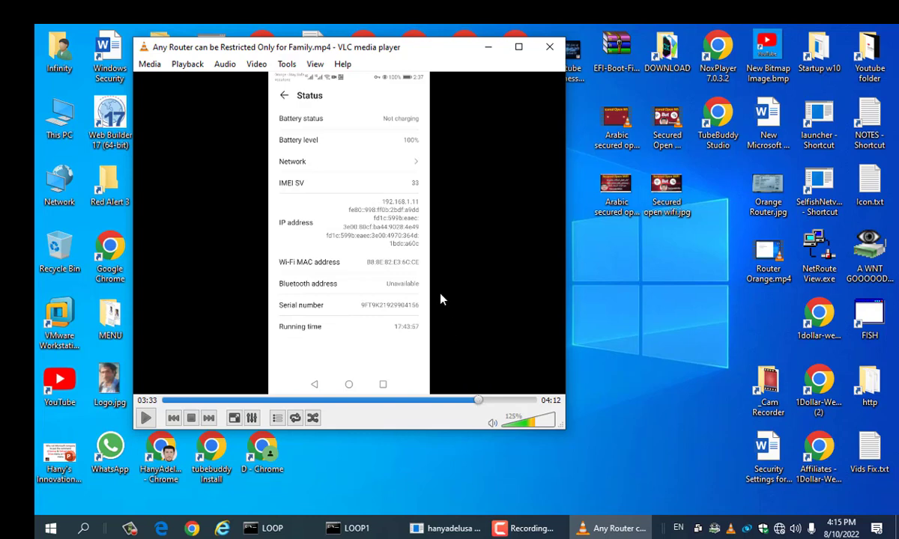
pyautogui.scroll(5, 440, 300)
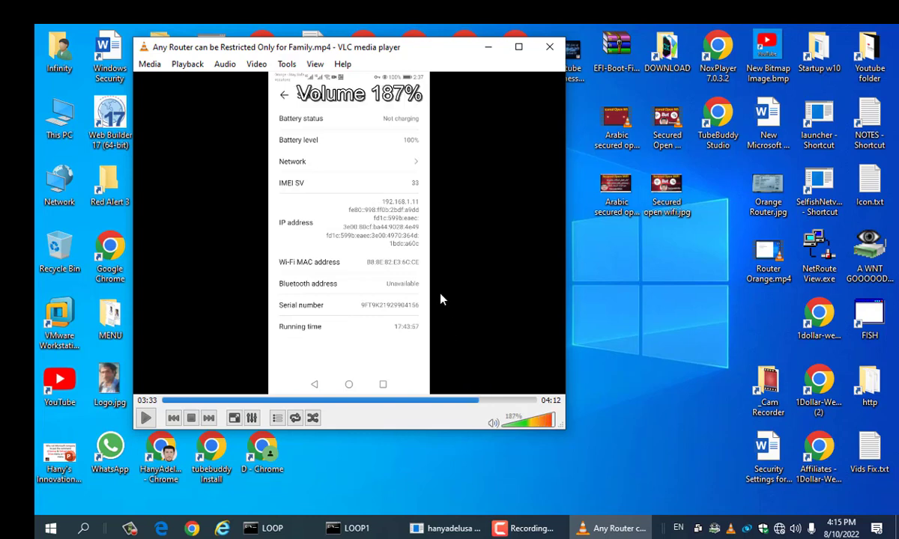
pyautogui.scroll(1, 441, 299)
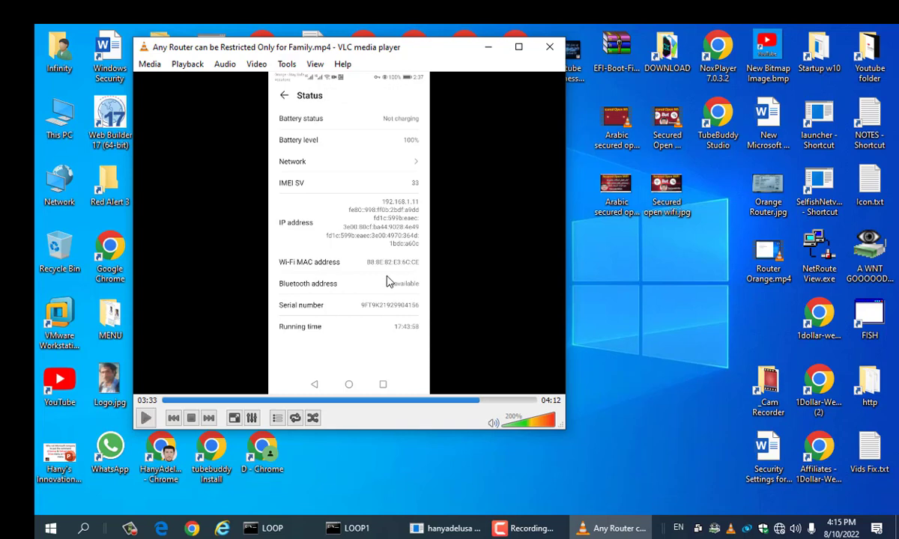
pyautogui.scroll(-1, 390, 324)
pyautogui.scroll(-4, 389, 325)
pyautogui.doubleClick(494, 319)
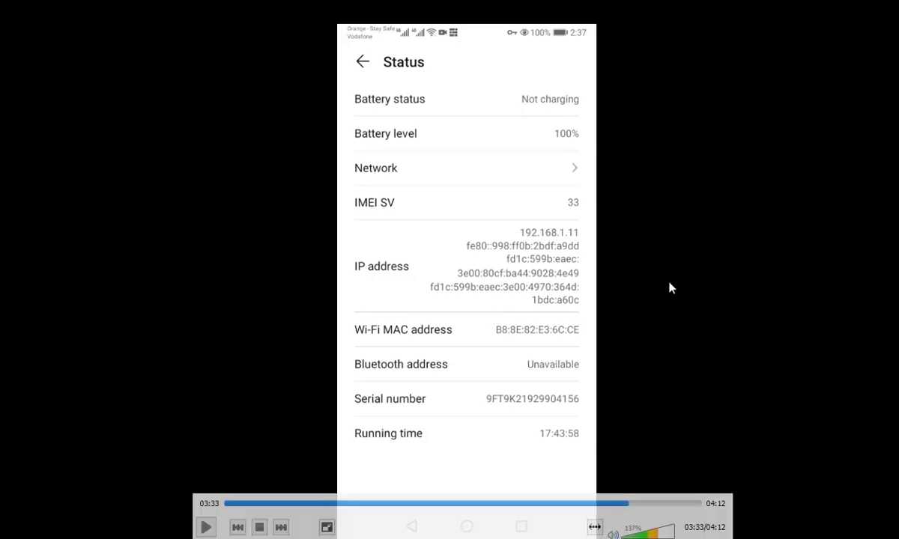
# Step: Close VLC, create New Bitmap Image (2).bmp on the desktop, and open it in Paint
pyautogui.hotkey('alt', 'F4')
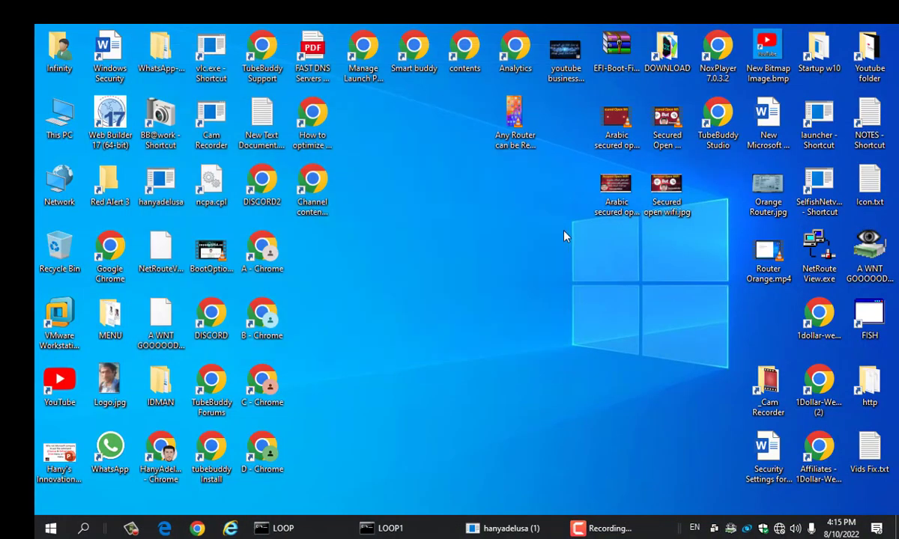
pyautogui.rightClick(482, 308)
pyautogui.moveTo(576, 455)
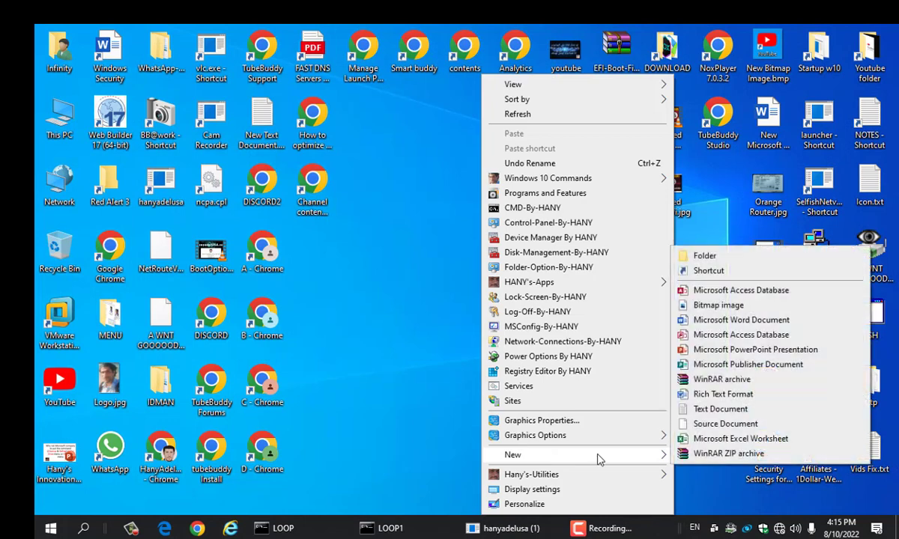
pyautogui.click(719, 306)
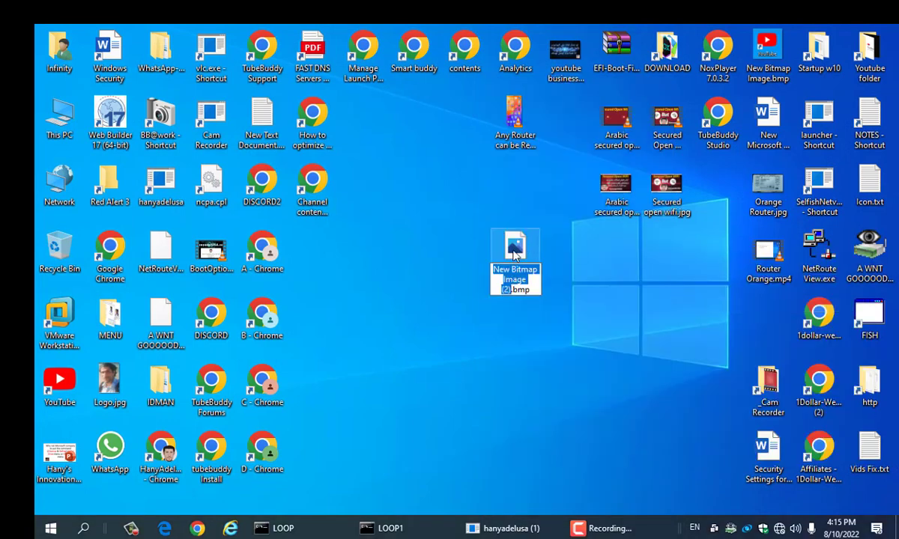
pyautogui.press('Return')
pyautogui.rightClick(515, 255)
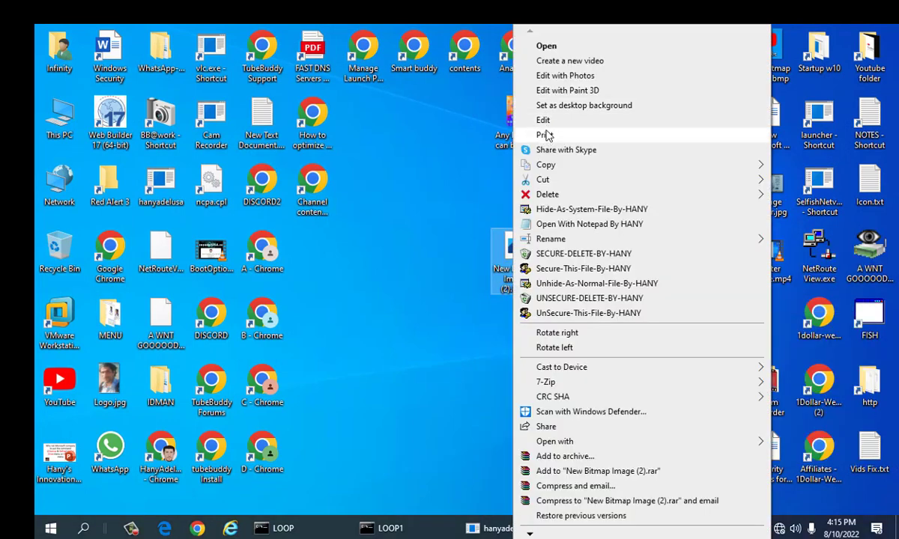
pyautogui.click(516, 118)
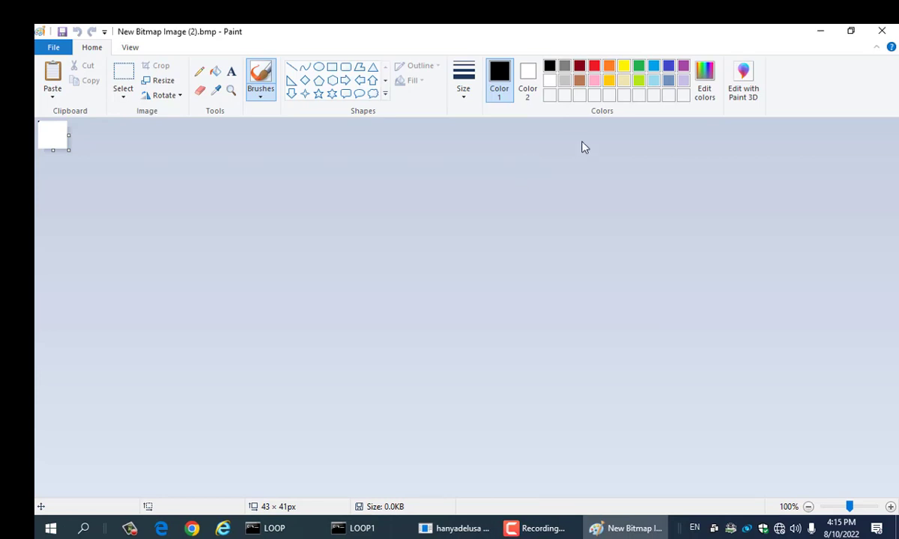
# Step: Paste the phone Status screenshot into the 1280 × 768 canvas, then save and close Paint
pyautogui.hotkey('ctrl', 'v')
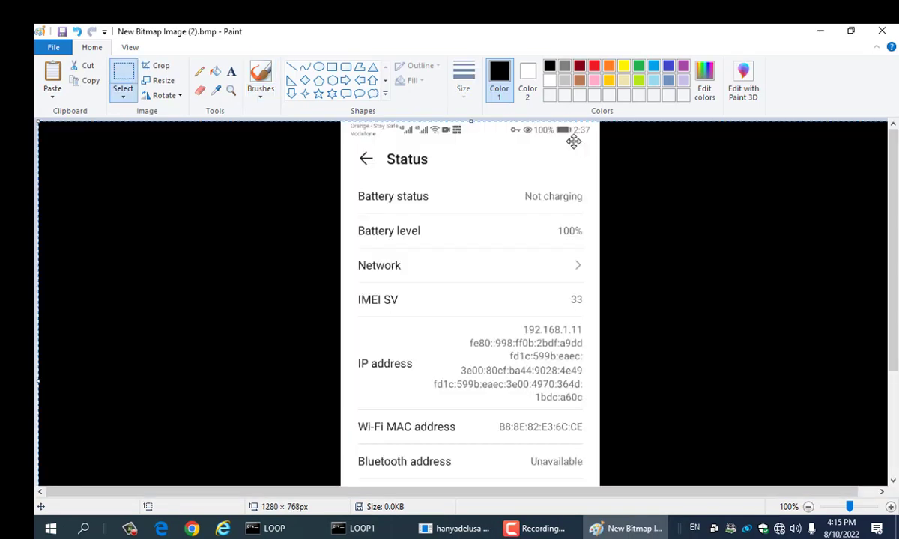
pyautogui.scroll(-5, 546, 367)
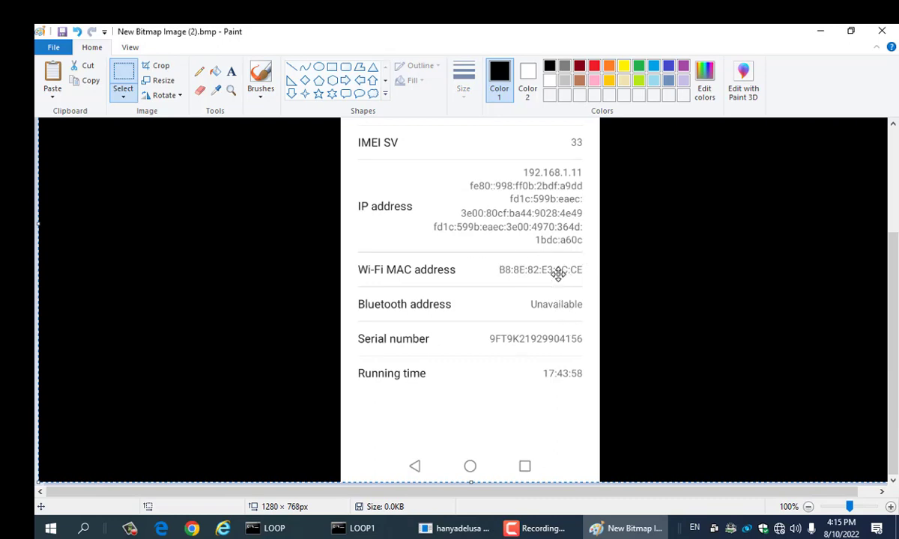
pyautogui.doubleClick(676, 30)
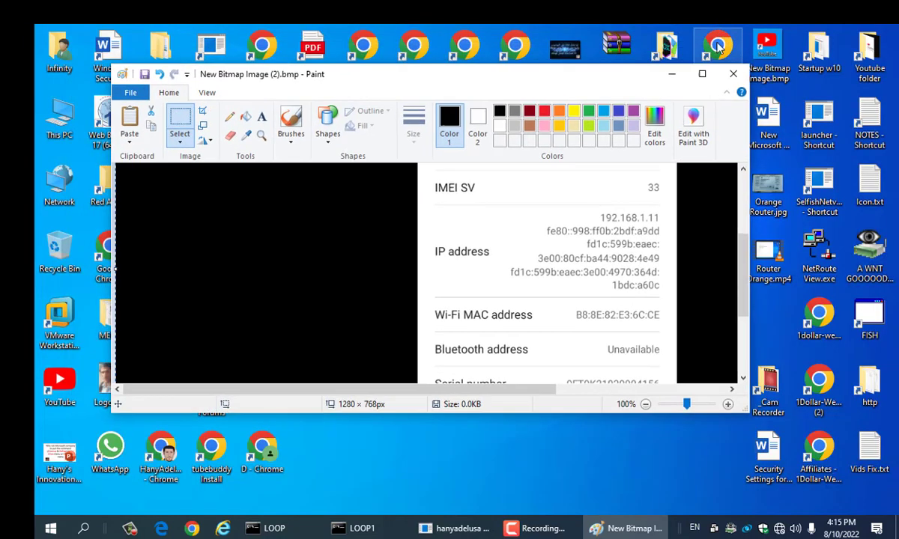
pyautogui.scroll(-2, 648, 301)
pyautogui.scroll(1, 650, 301)
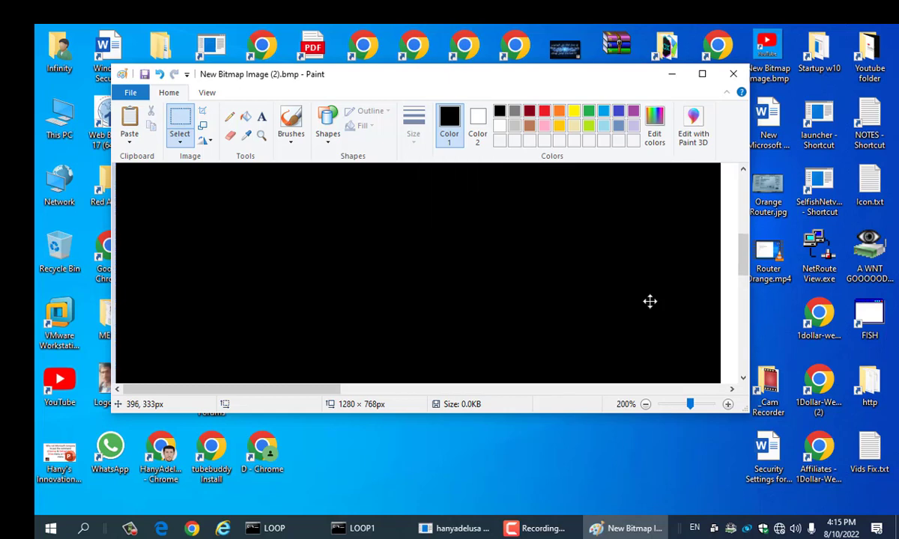
pyautogui.scroll(-5, 649, 301)
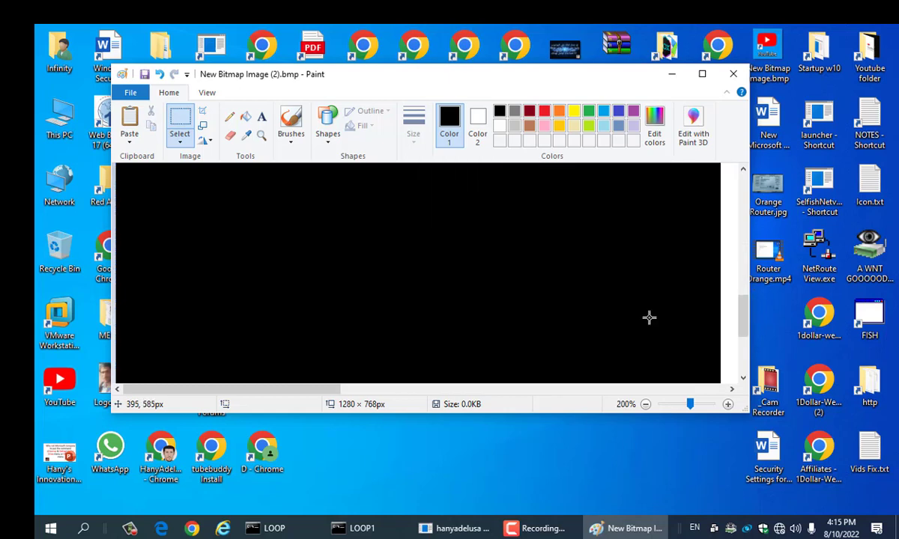
pyautogui.scroll(-3, 649, 317)
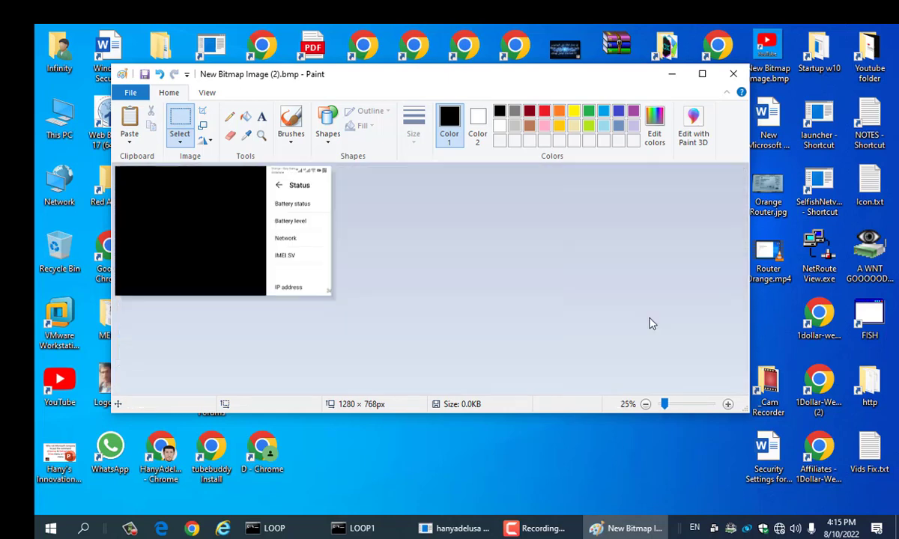
pyautogui.scroll(2, 649, 322)
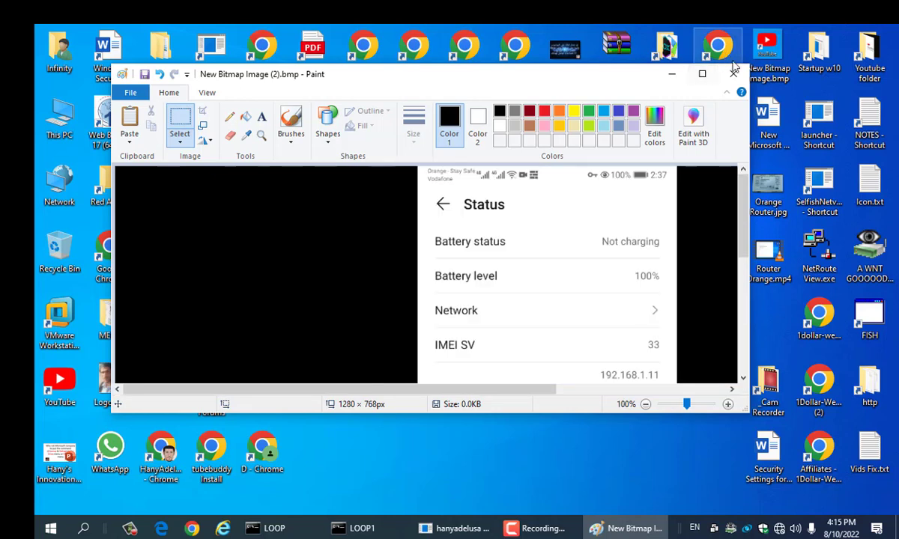
pyautogui.click(735, 78)
pyautogui.click(382, 258)
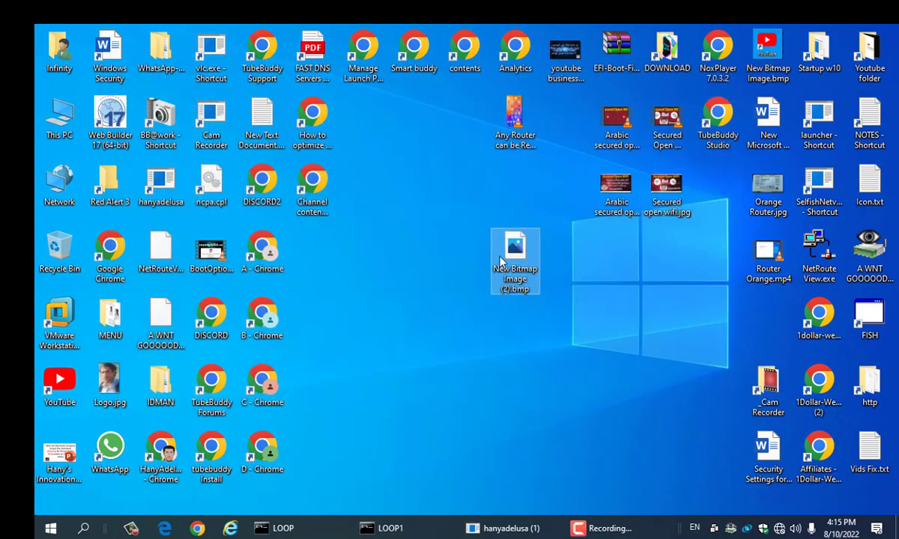
# Step: View New Bitmap Image (2).bmp in Photos zoomed to the Wi-Fi MAC address row, then show available networks
pyautogui.moveTo(515, 253); pyautogui.dragTo(414, 119)
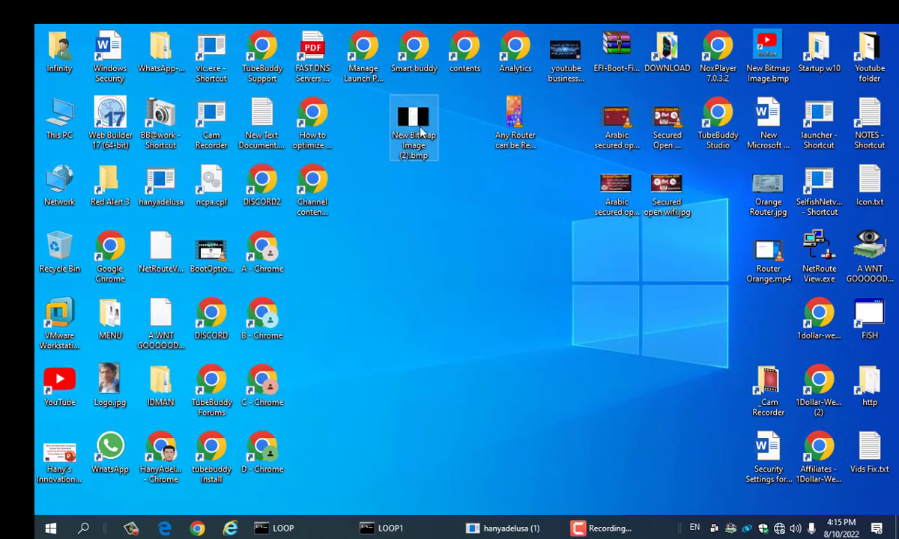
pyautogui.doubleClick(419, 128)
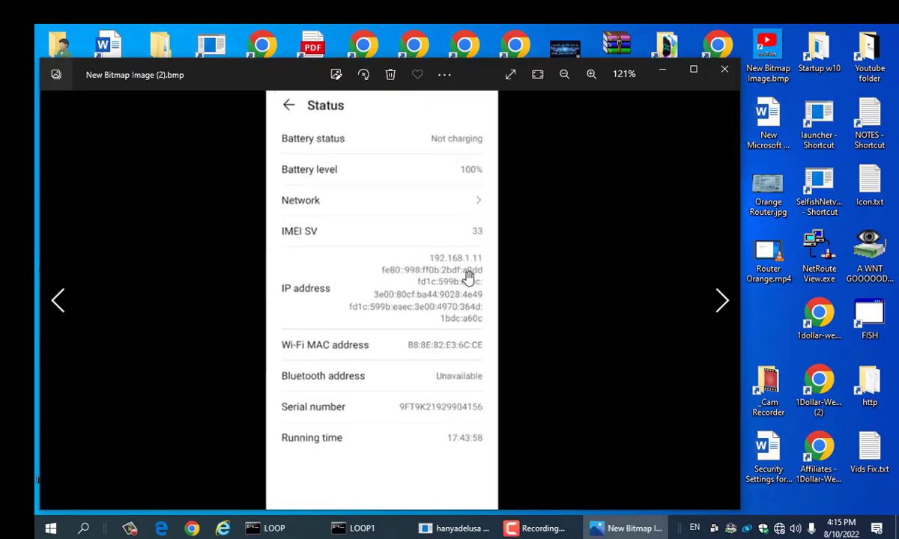
pyautogui.scroll(3, 469, 277)
pyautogui.moveTo(472, 279); pyautogui.dragTo(652, 145)
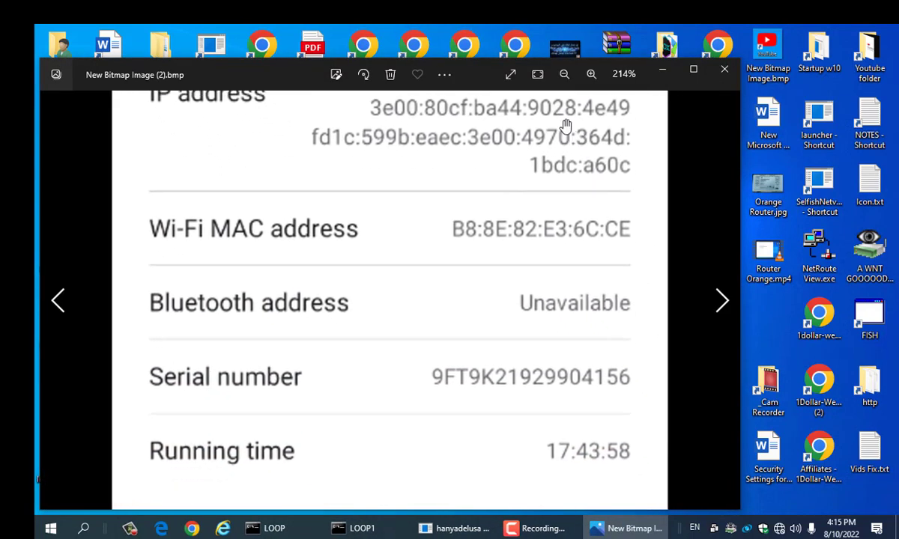
pyautogui.moveTo(434, 60); pyautogui.dragTo(587, 144)
pyautogui.scroll(2, 454, 281)
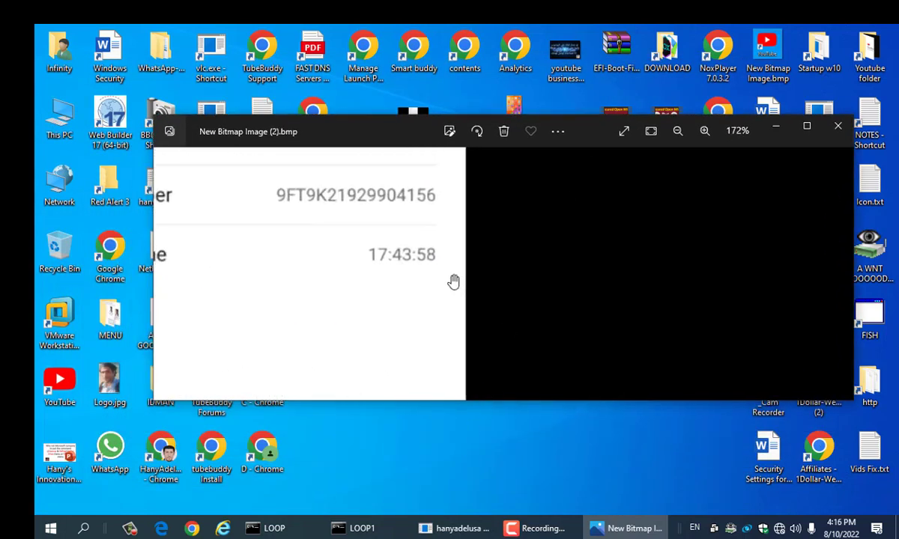
pyautogui.scroll(-1, 424, 255)
pyautogui.moveTo(424, 255); pyautogui.dragTo(426, 353)
pyautogui.moveTo(420, 232); pyautogui.dragTo(420, 266)
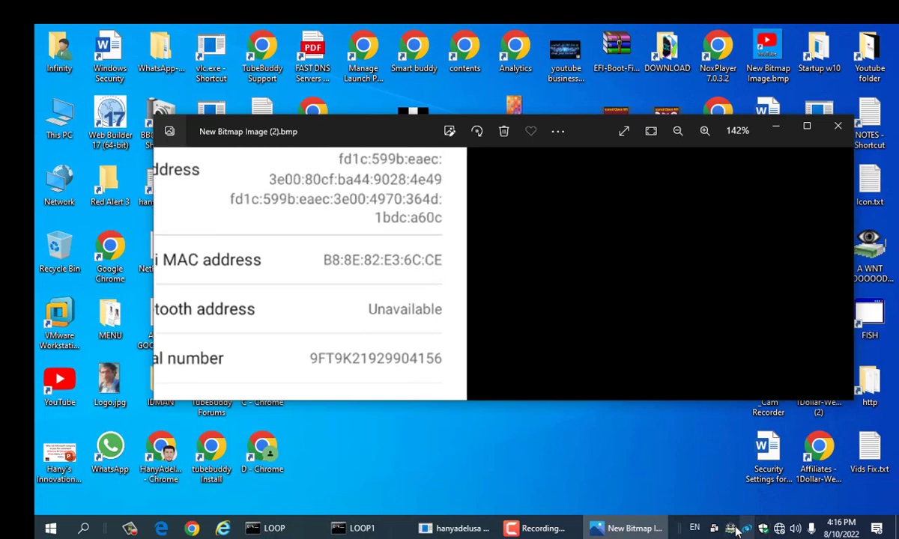
pyautogui.click(780, 529)
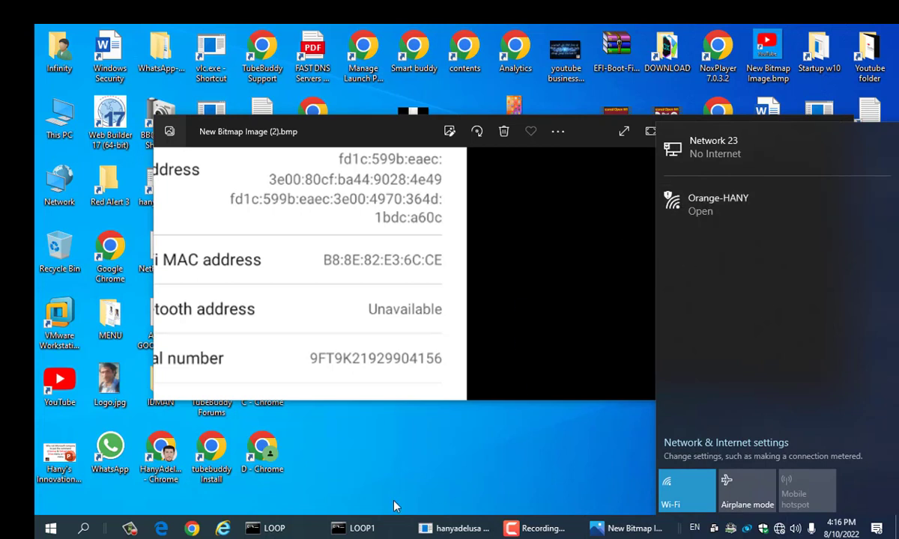
# Step: Connect the laptop to the open Orange-HANY Wi-Fi network
pyautogui.click(742, 209)
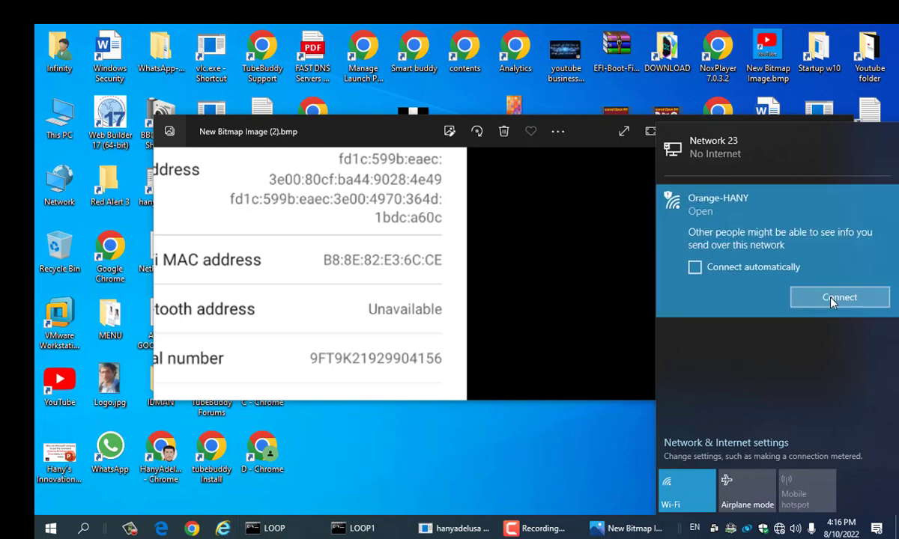
pyautogui.click(831, 298)
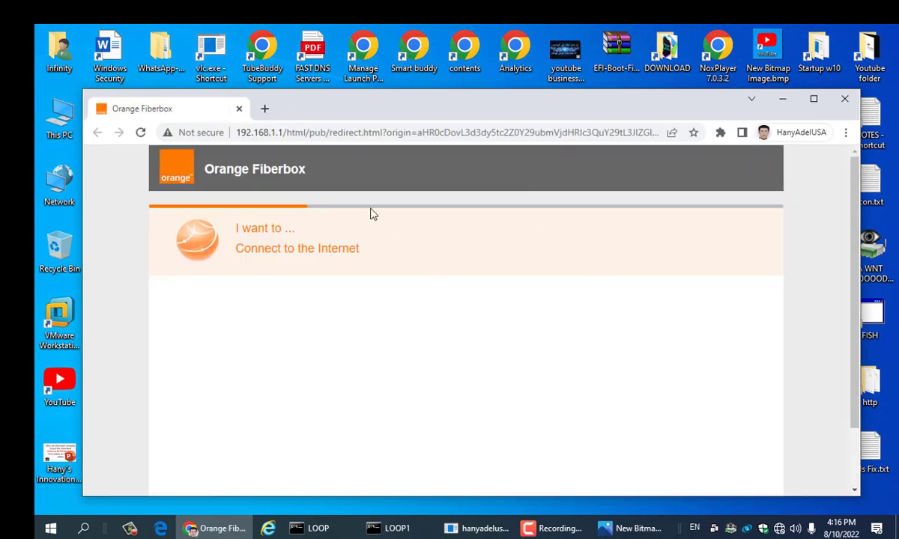
# Step: Load the router admin at 192.168.1.1 and cancel its network search
pyautogui.click(361, 132)
pyautogui.write('1')
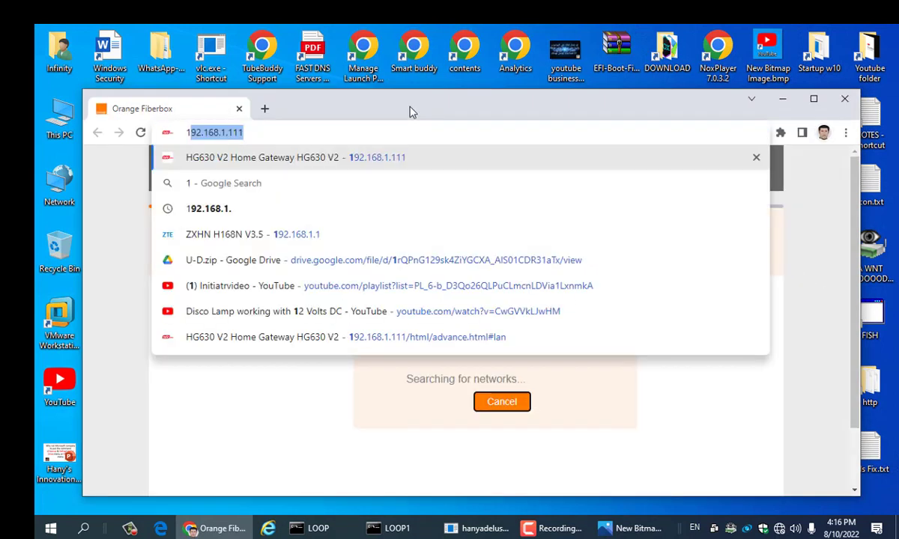
pyautogui.write('92.168.1.1')
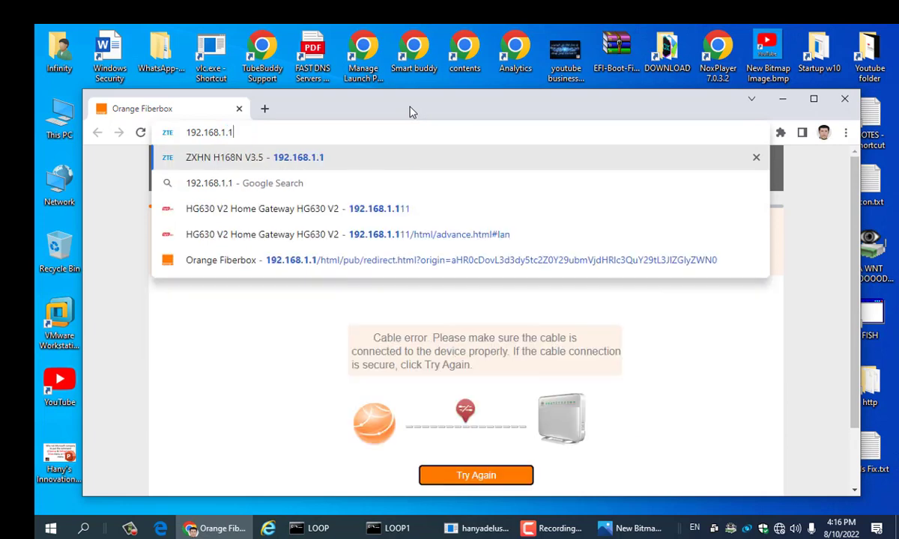
pyautogui.press('Return')
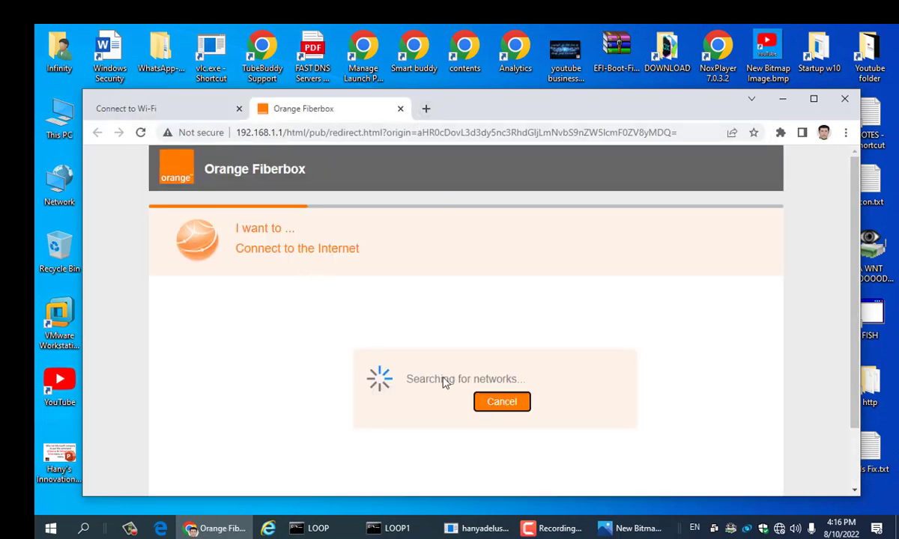
pyautogui.click(498, 401)
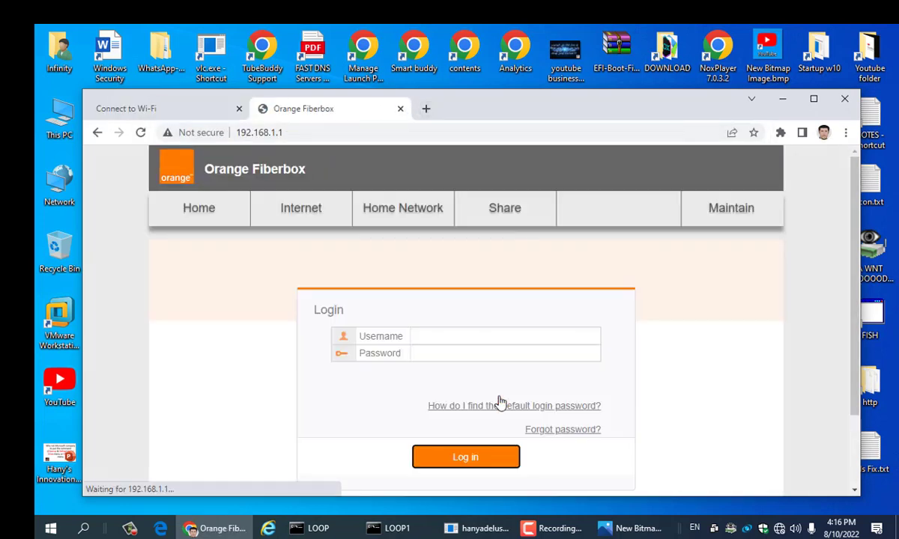
# Step: Log in with the router's username and password and decline saving the password
pyautogui.click(436, 340)
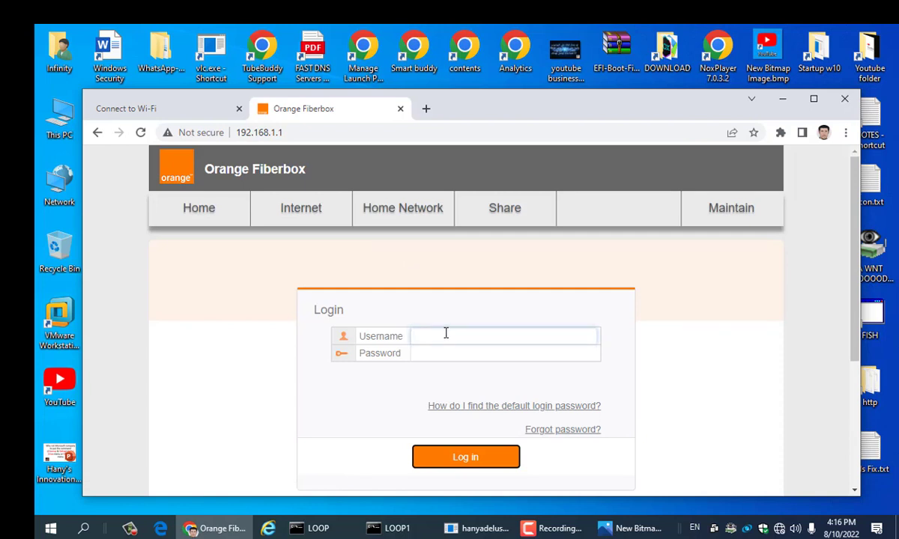
pyautogui.write('user')
pyautogui.click(450, 355)
pyautogui.write('a******')
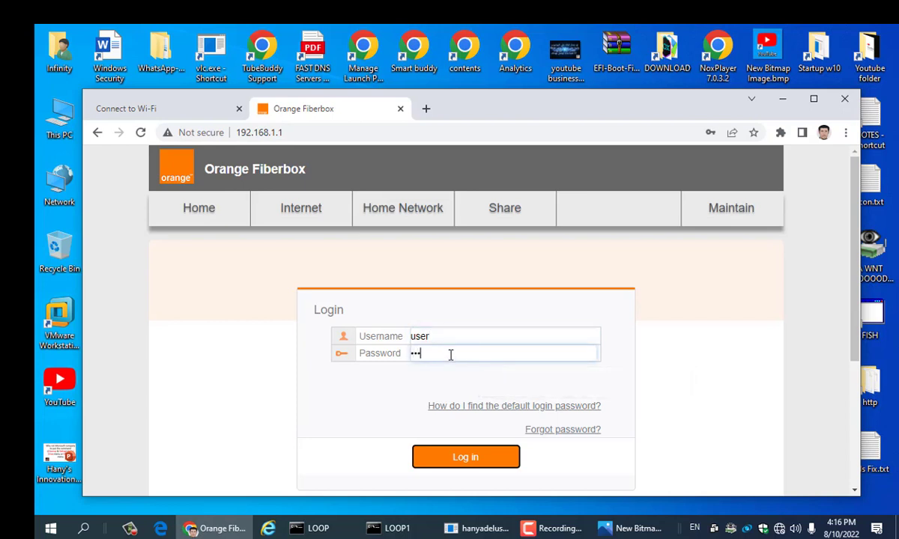
pyautogui.write('***')
pyautogui.click(479, 461)
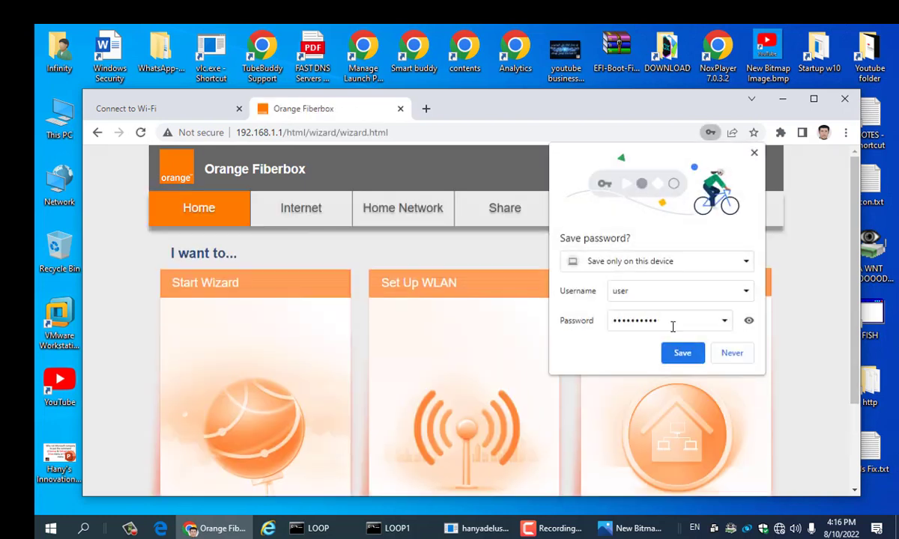
pyautogui.click(739, 355)
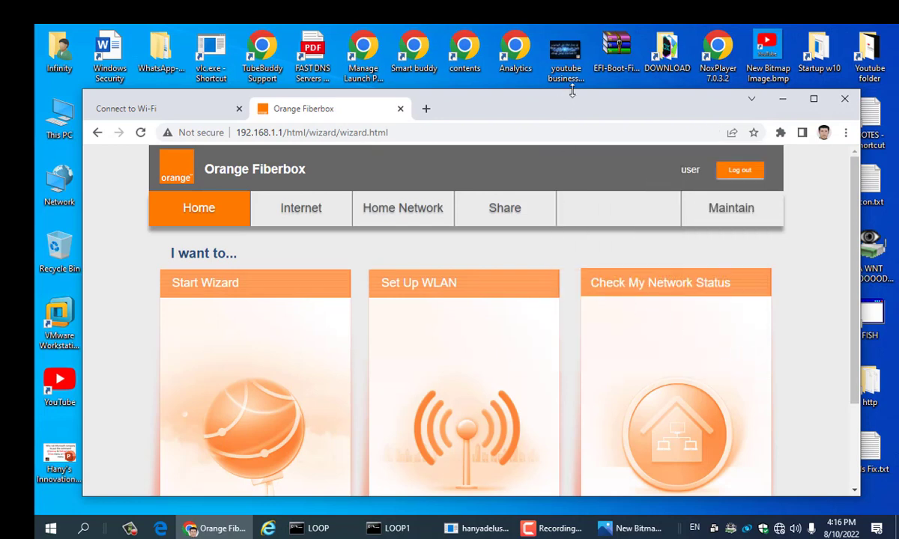
# Step: Position the Chrome router window below the phone's MAC address screenshot and open the network list
pyautogui.moveTo(571, 91)
pyautogui.mouseDown()
pyautogui.moveTo(578, 146)
pyautogui.moveTo(574, 105)
pyautogui.mouseUp()
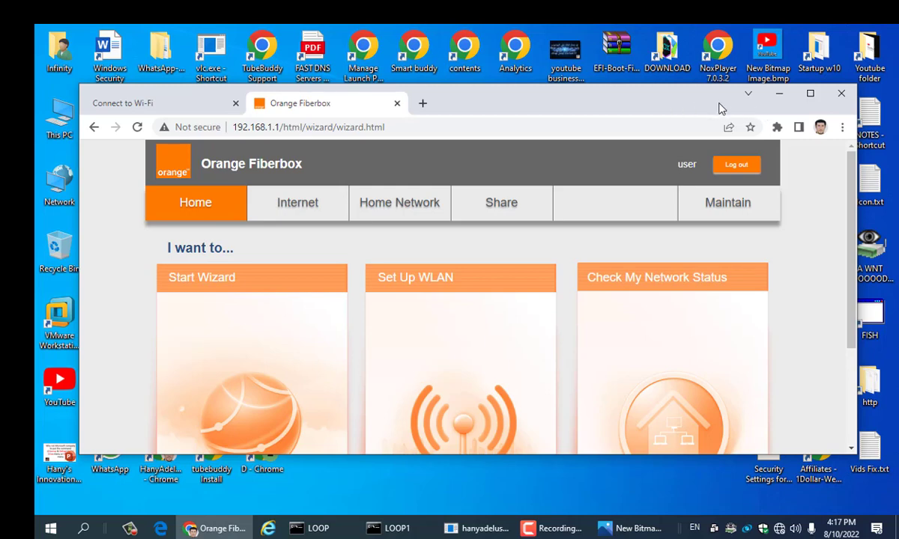
pyautogui.moveTo(645, 92); pyautogui.dragTo(631, 322)
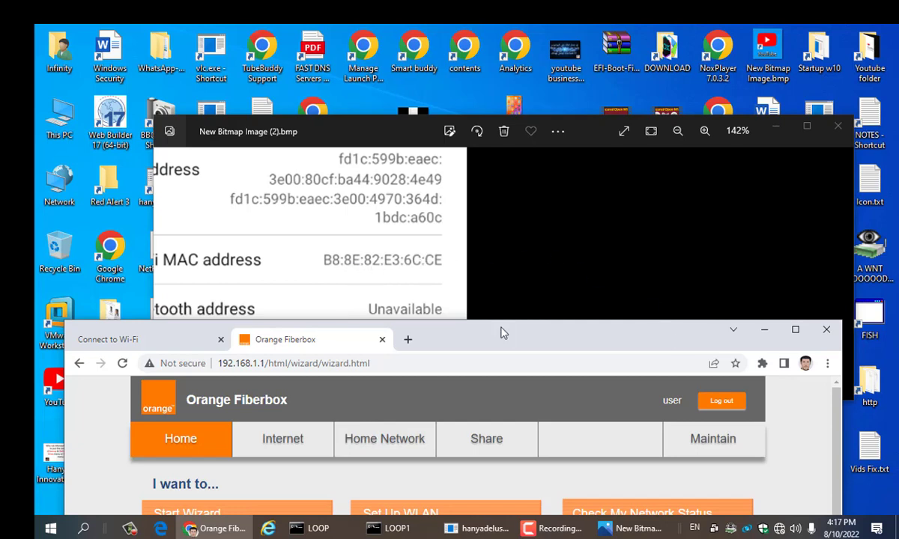
pyautogui.moveTo(502, 331); pyautogui.dragTo(505, 304)
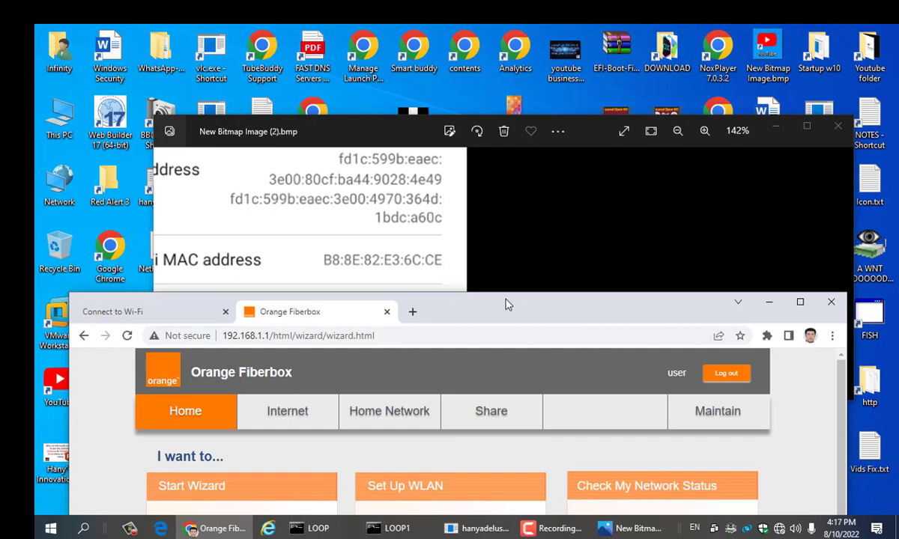
pyautogui.moveTo(506, 304); pyautogui.dragTo(509, 294)
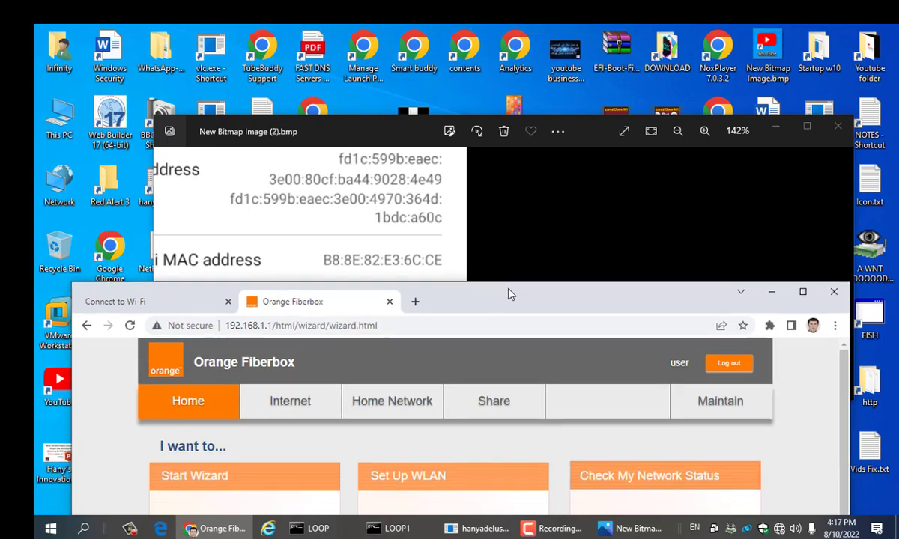
pyautogui.click(795, 528)
# Step: Check in the network flyout that Orange-HANY is connected with no internet
pyautogui.click(780, 529)
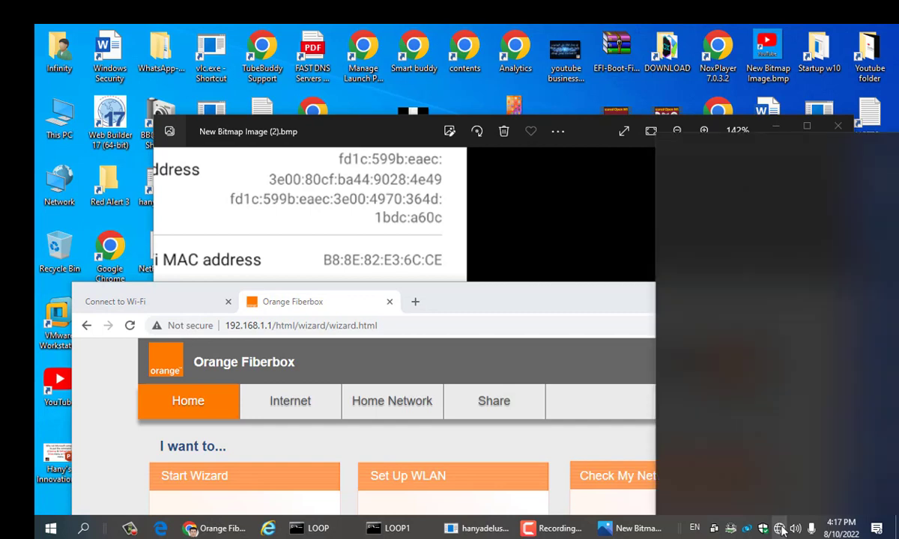
pyautogui.click(780, 529)
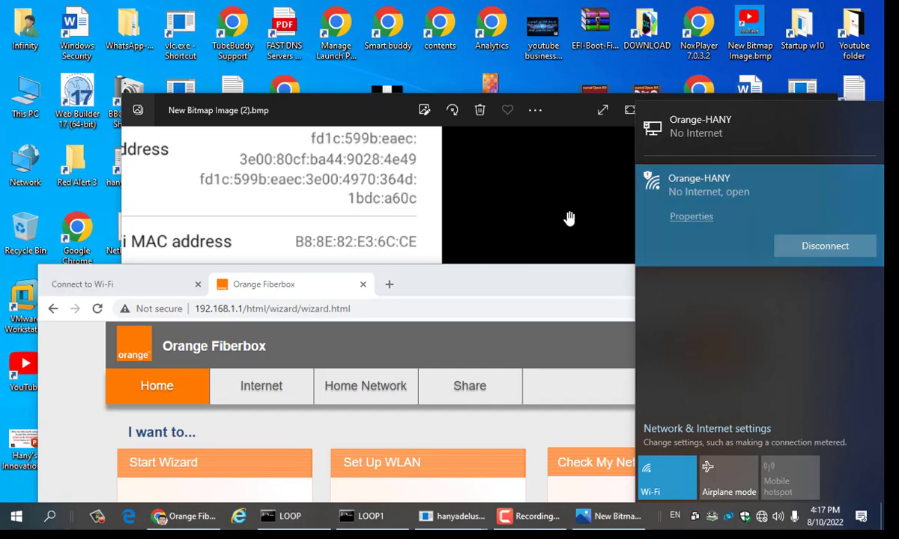
pyautogui.click(456, 230)
# Step: Bring the router admin window back in front of the screenshot and move it up
pyautogui.moveTo(457, 217); pyautogui.dragTo(458, 206)
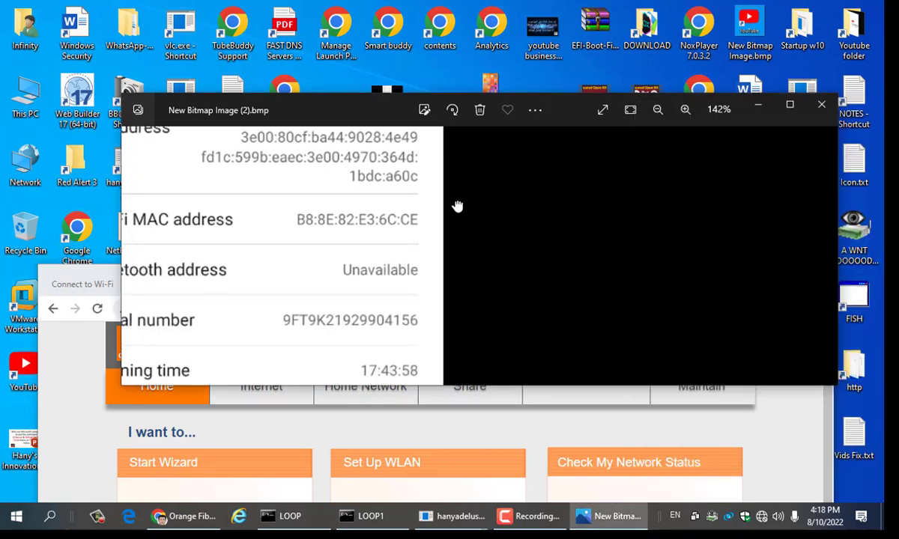
pyautogui.click(585, 437)
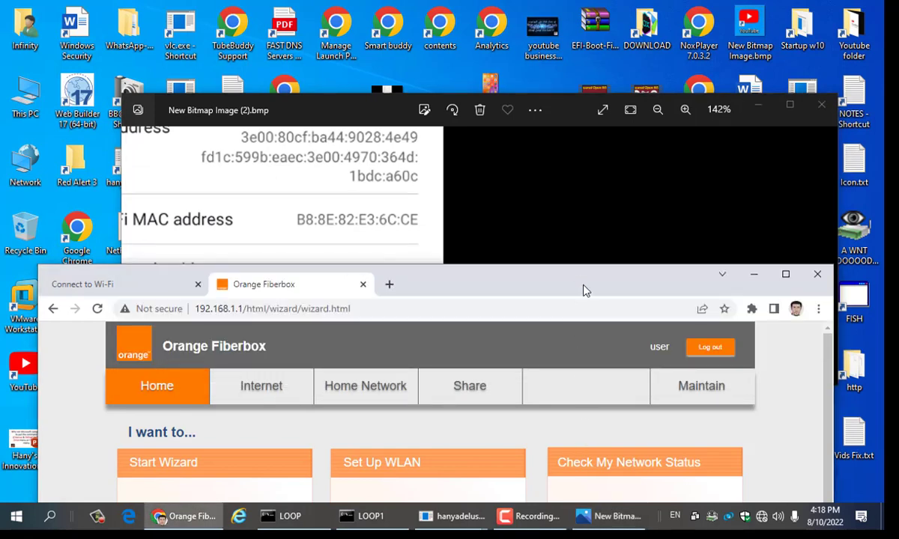
pyautogui.moveTo(583, 288); pyautogui.dragTo(583, 268)
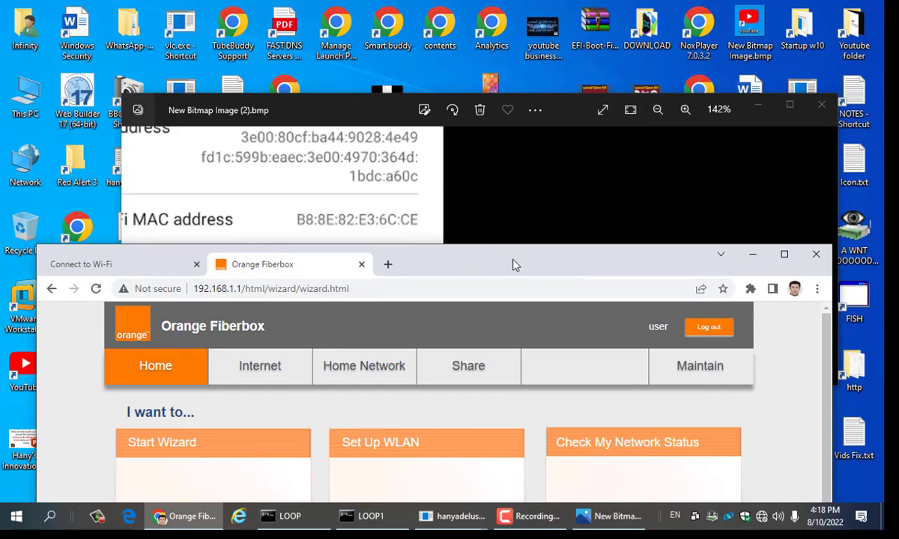
pyautogui.moveTo(515, 255); pyautogui.dragTo(518, 228)
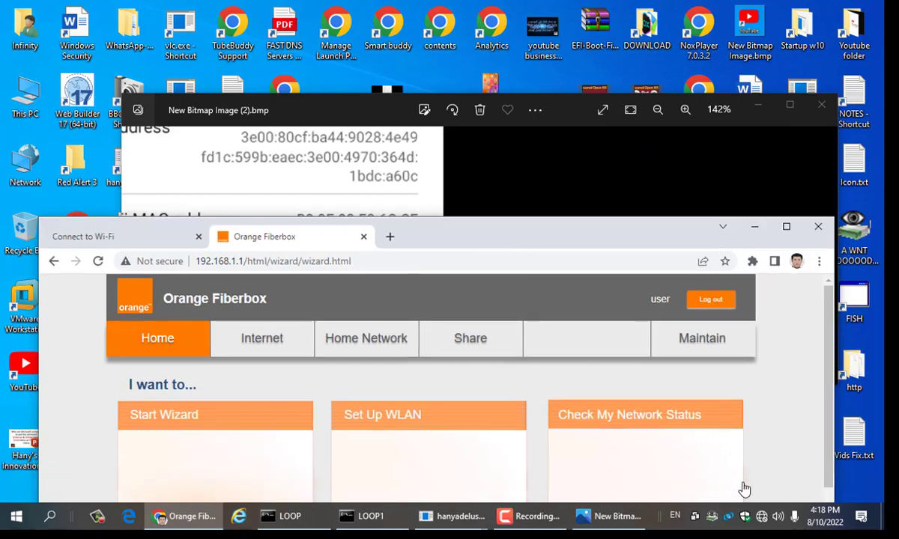
# Step: Disconnect from Orange-HANY and rejoin the open network
pyautogui.click(762, 517)
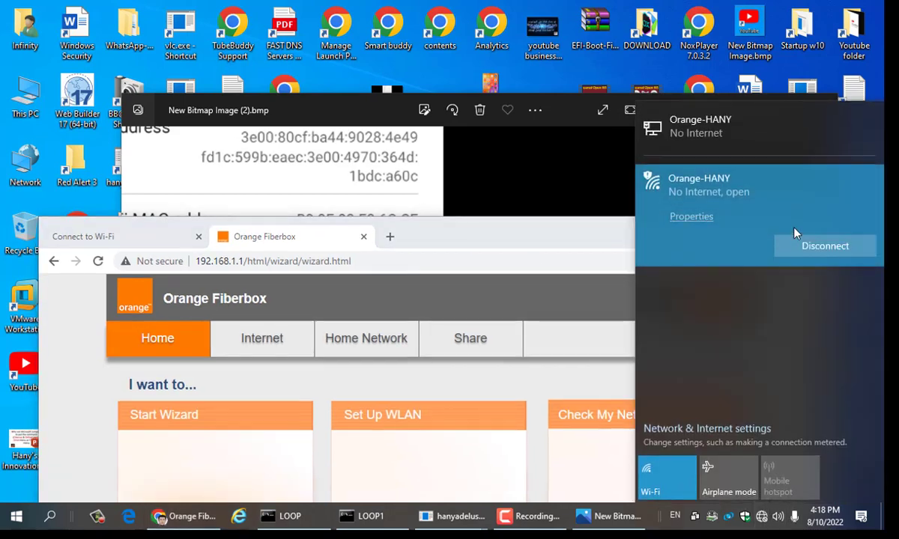
pyautogui.click(835, 248)
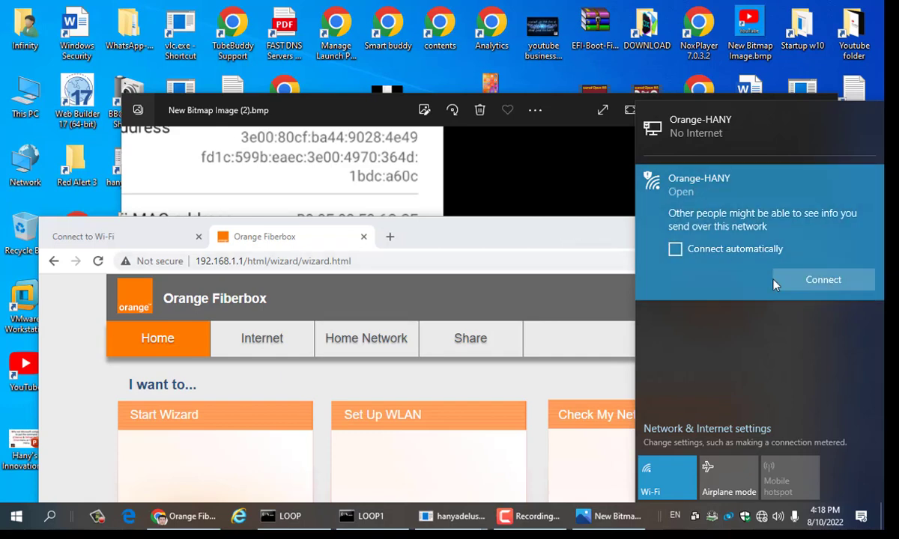
pyautogui.click(846, 288)
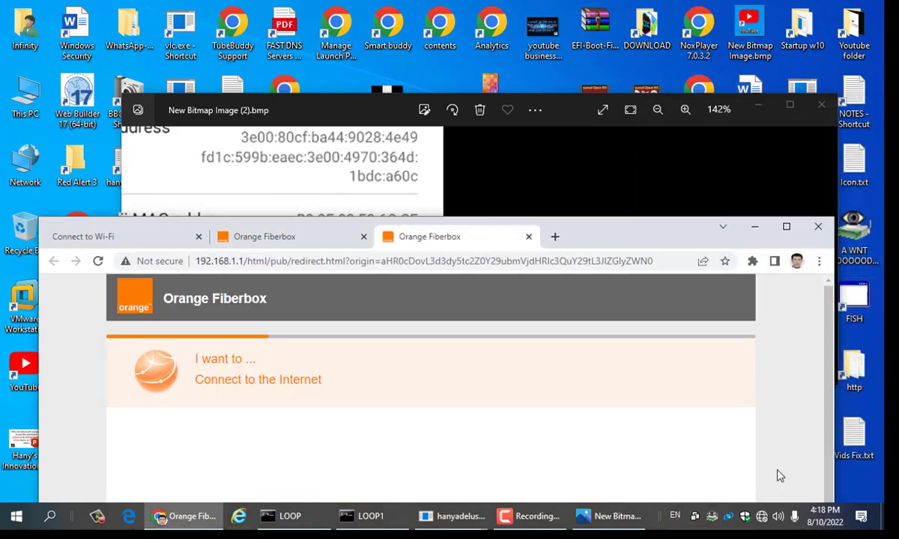
# Step: Cancel the router page's network search to reach the Orange Fiberbox Home page
pyautogui.moveTo(618, 238); pyautogui.dragTo(544, 104)
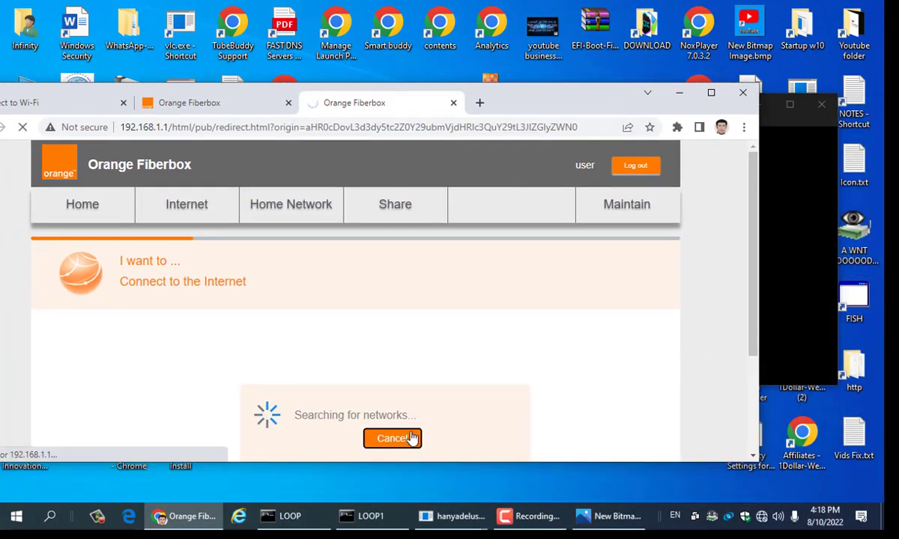
pyautogui.click(409, 438)
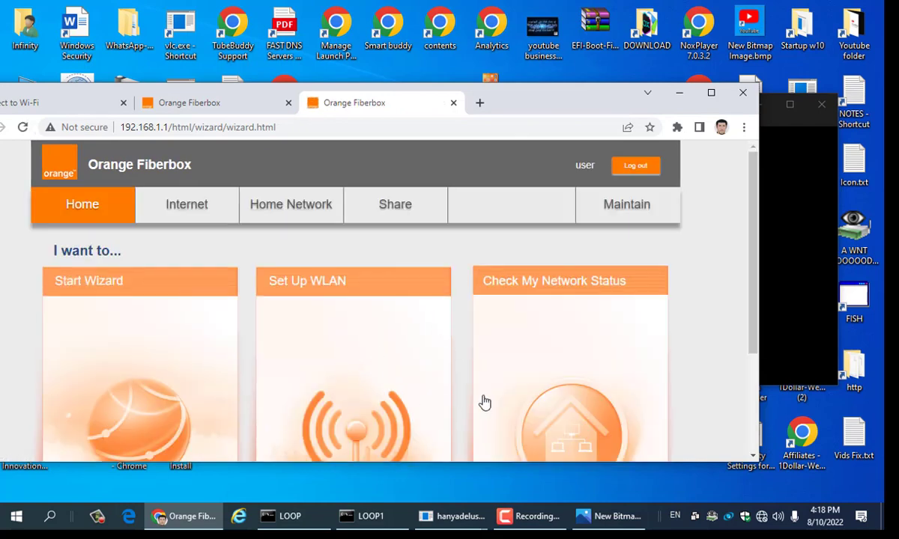
pyautogui.scroll(-2, 524, 405)
pyautogui.scroll(2, 626, 397)
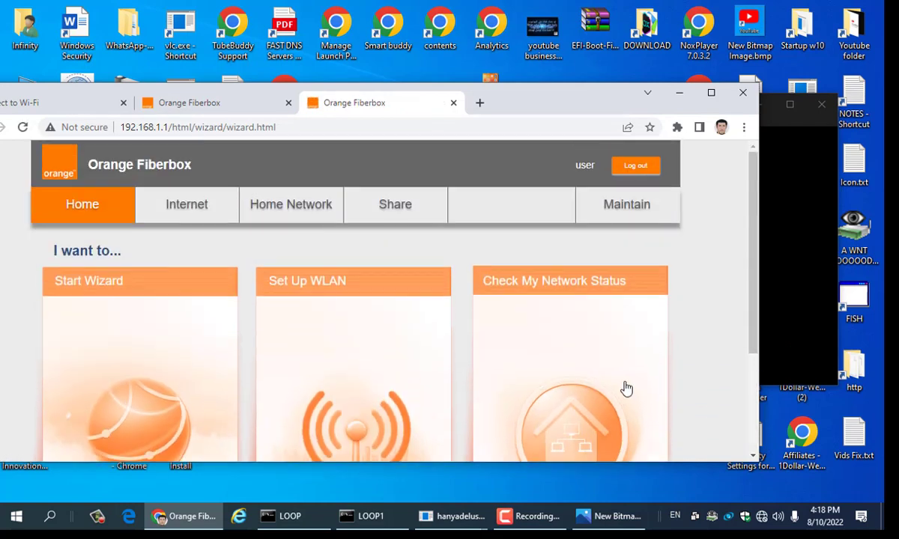
# Step: Open Network Connections from the desktop menu and disable the LAN adapter
pyautogui.rightClick(708, 494)
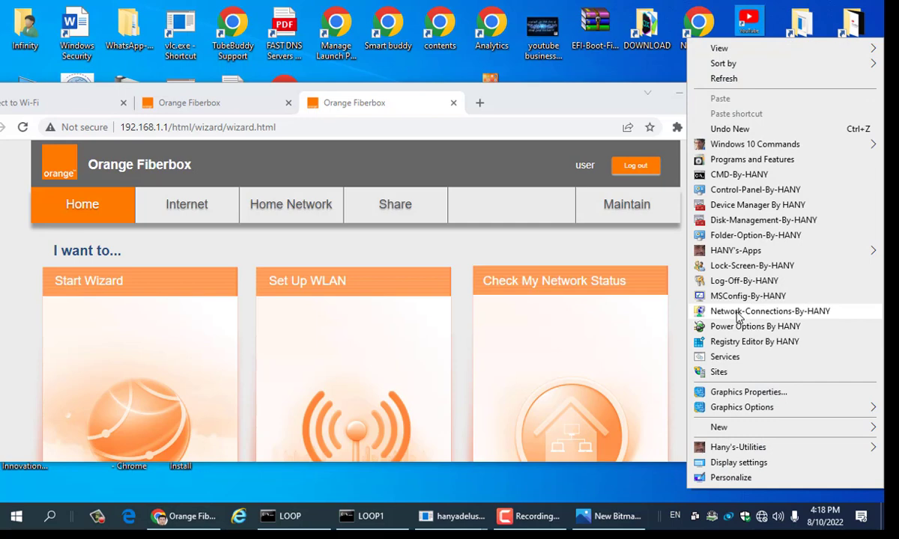
pyautogui.click(738, 312)
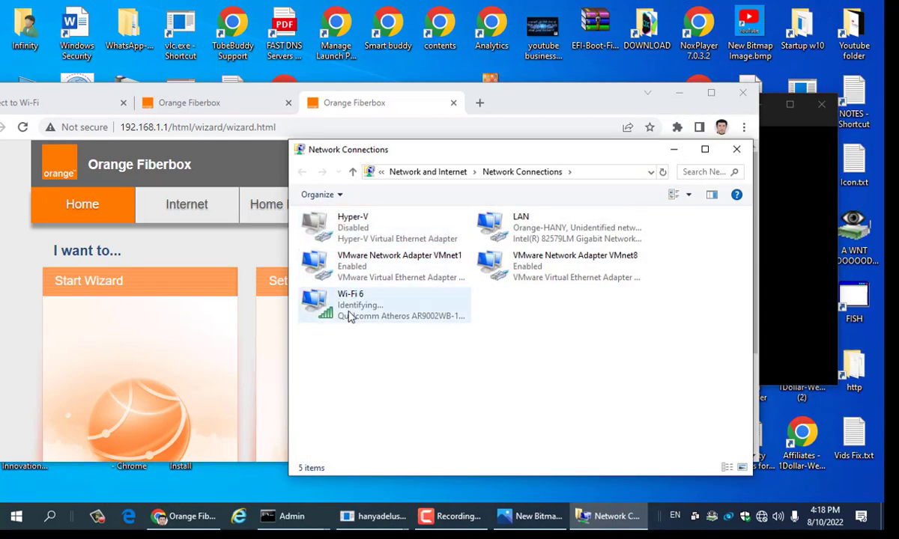
pyautogui.click(495, 224)
pyautogui.rightClick(502, 219)
pyautogui.click(517, 234)
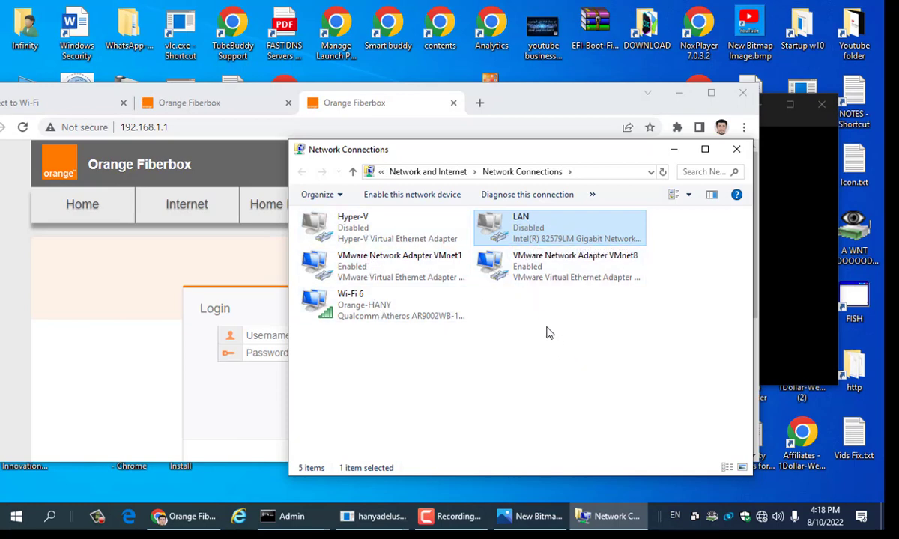
pyautogui.rightClick(521, 229)
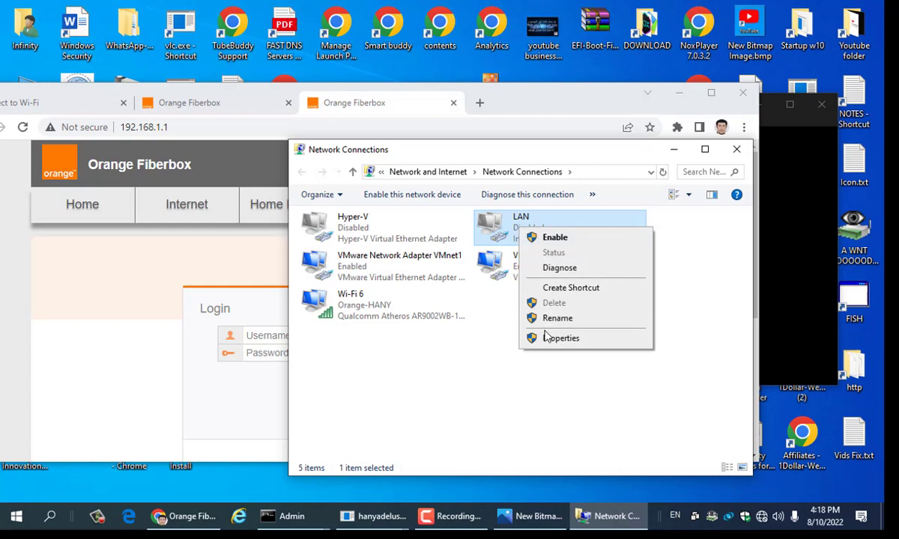
# Step: Try renaming the Wi-Fi 6 adapter to 'Wi-Fi' and dismiss the duplicate-name error
pyautogui.click(372, 319)
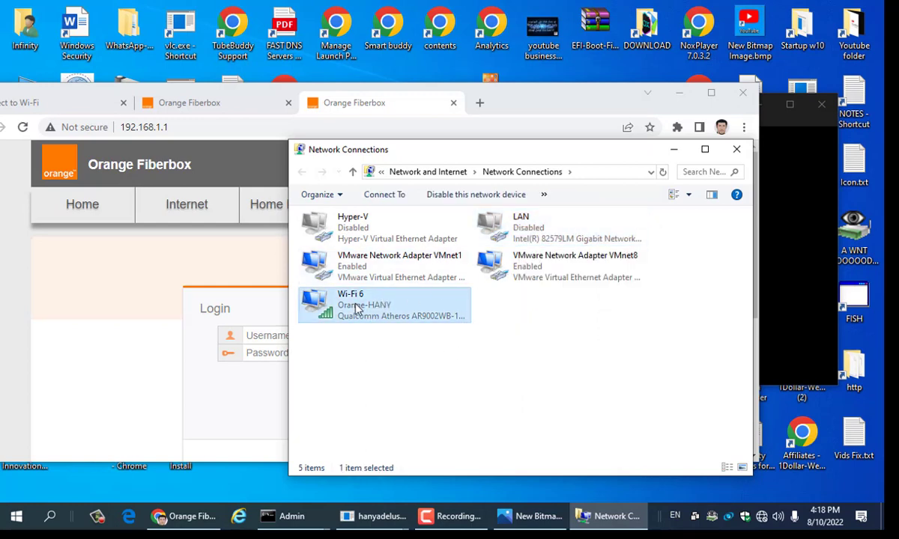
pyautogui.rightClick(358, 310)
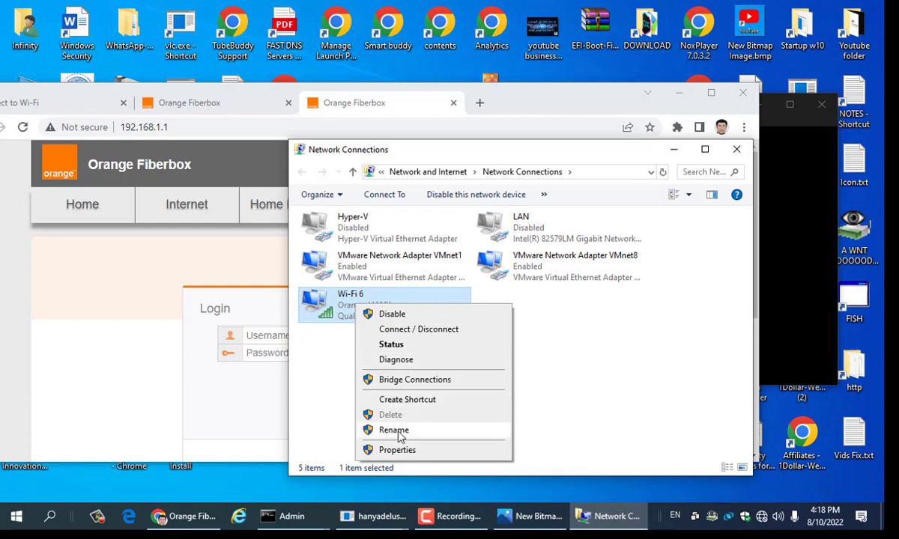
pyautogui.click(394, 432)
pyautogui.click(407, 295)
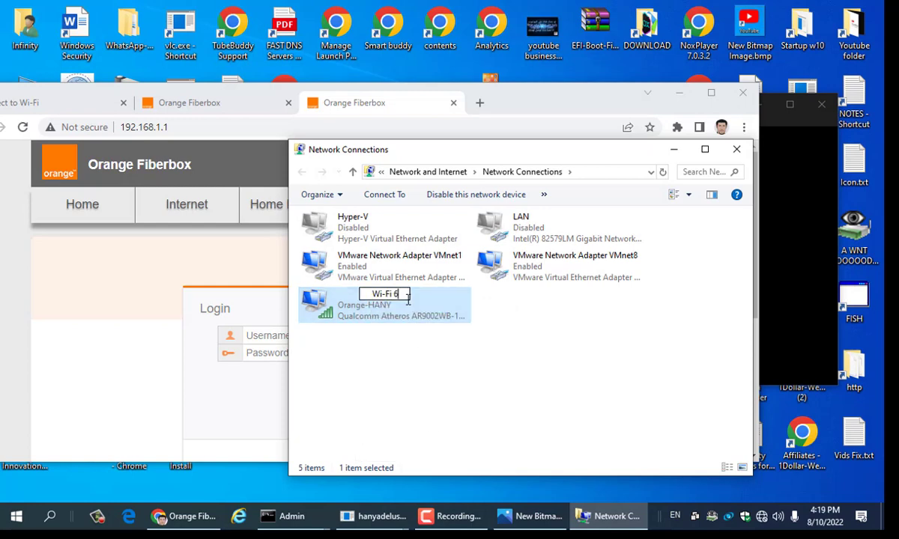
pyautogui.press('BackSpace')
pyautogui.press('BackSpace')
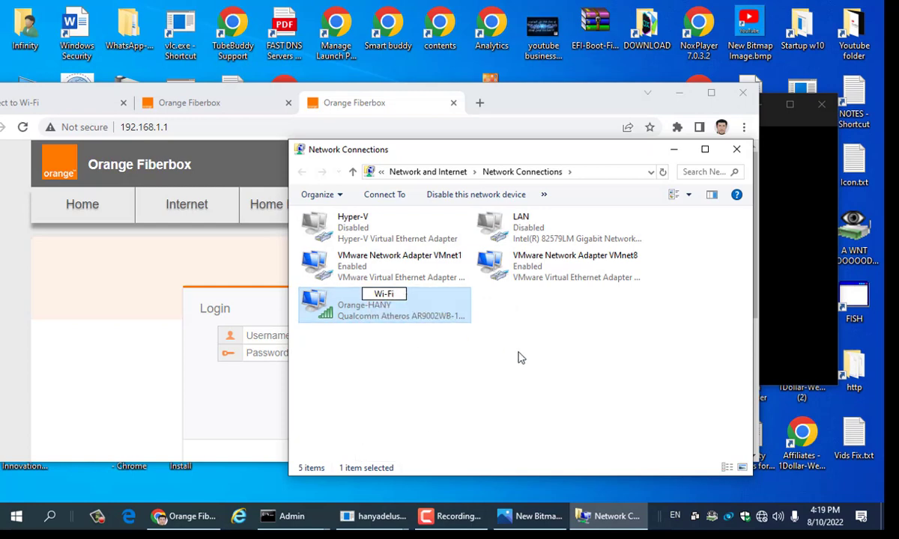
pyautogui.press('Return')
pyautogui.click(542, 307)
# Step: Refresh the connections list and disable the Wi-Fi 6 adapter
pyautogui.rightClick(526, 345)
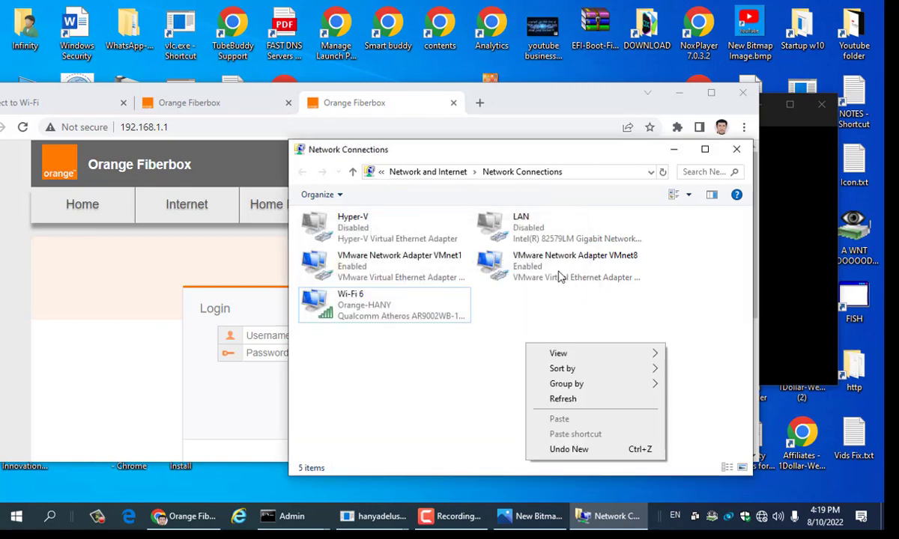
pyautogui.click(568, 399)
pyautogui.click(334, 307)
pyautogui.rightClick(342, 304)
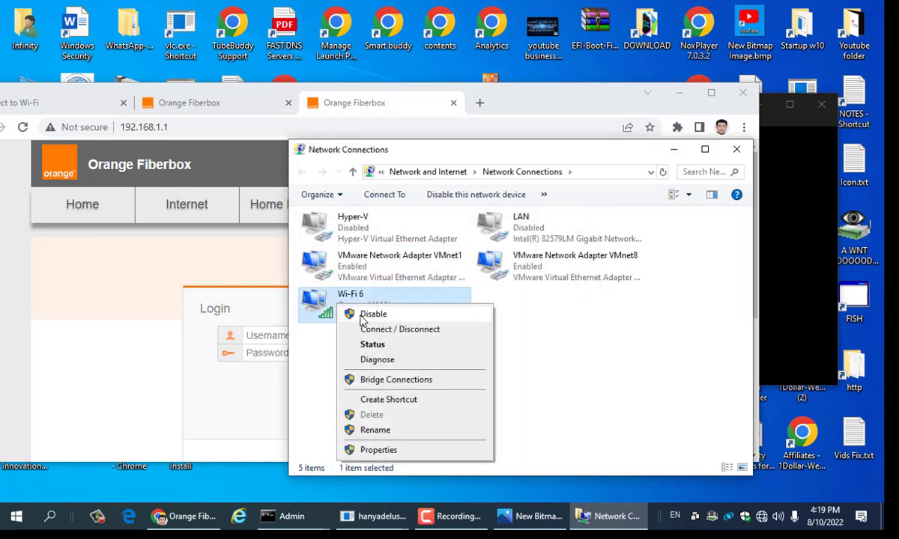
pyautogui.click(367, 315)
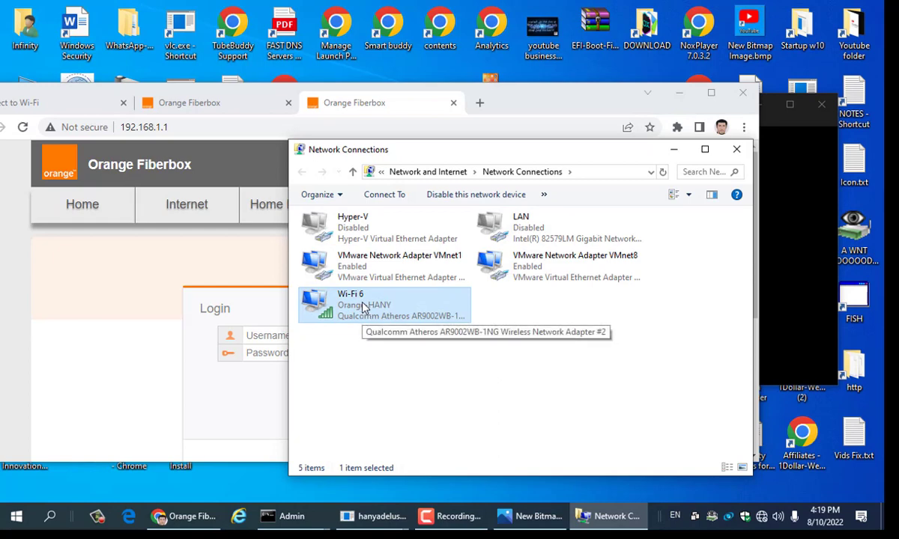
# Step: Retry renaming the disabled Wi-Fi 6 adapter to 'Wi-Fi', then dismiss the rejection error
pyautogui.rightClick(361, 305)
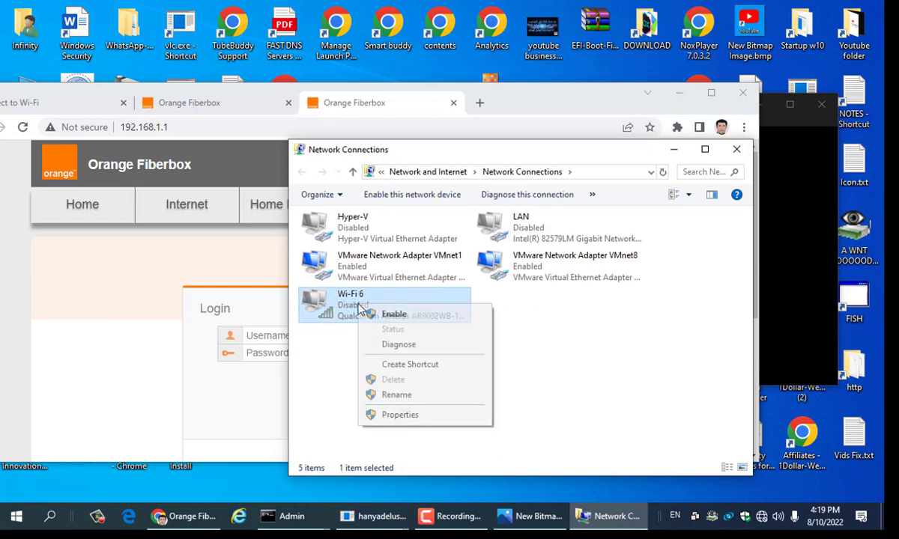
pyautogui.click(397, 395)
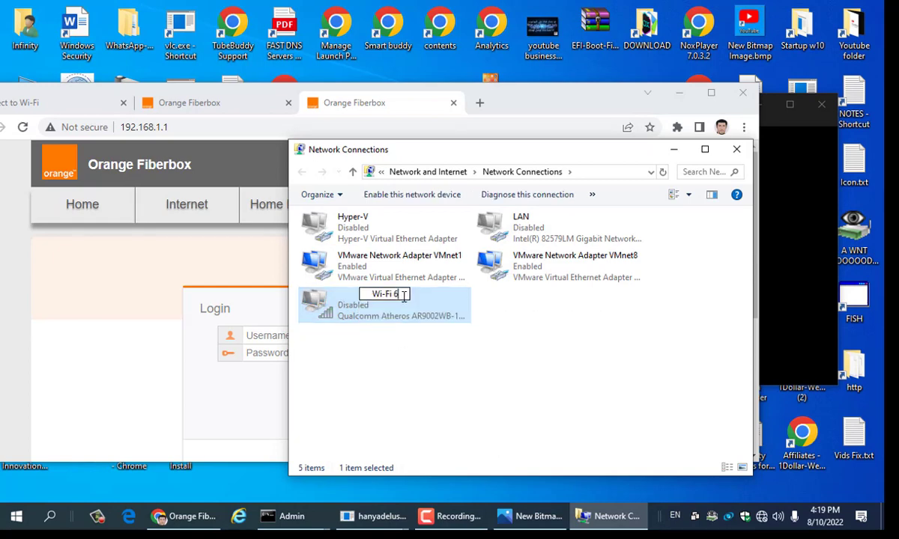
pyautogui.press('BackSpace')
pyautogui.press('BackSpace')
pyautogui.press('Return')
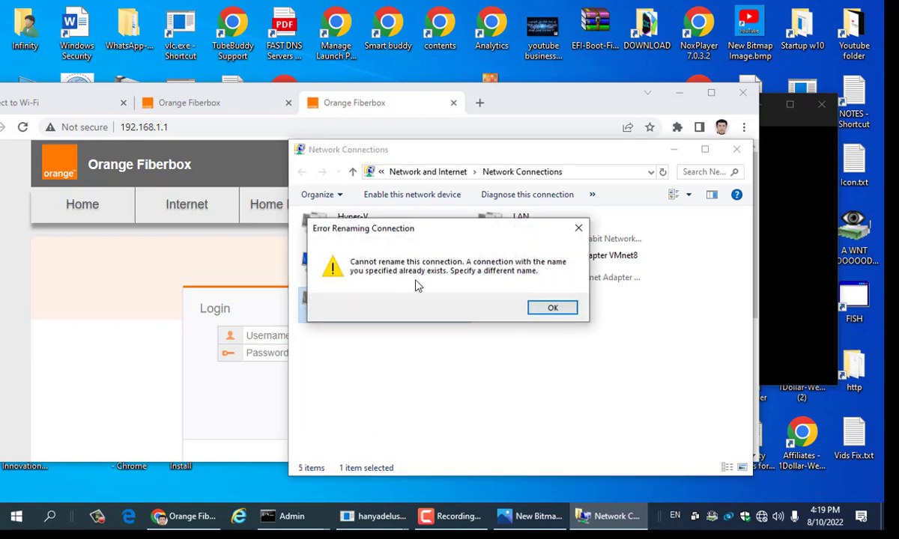
pyautogui.click(552, 309)
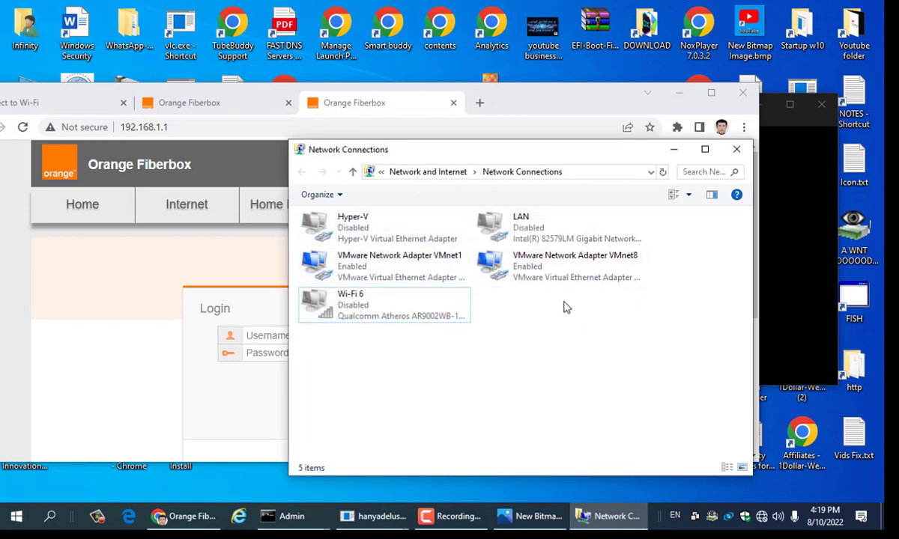
# Step: Re-enable Wi-Fi 6 and connect to the Orange-HANY network from the taskbar network list
pyautogui.rightClick(346, 301)
pyautogui.click(387, 314)
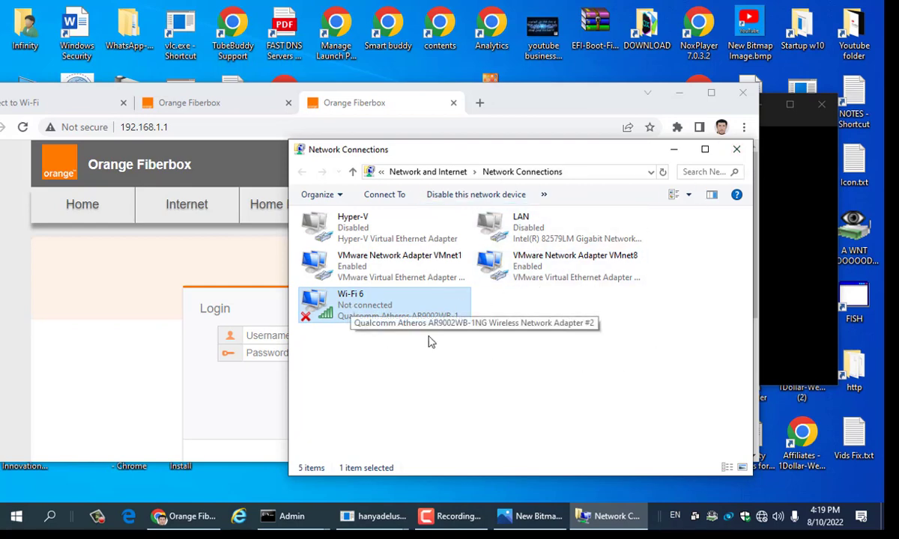
pyautogui.click(762, 518)
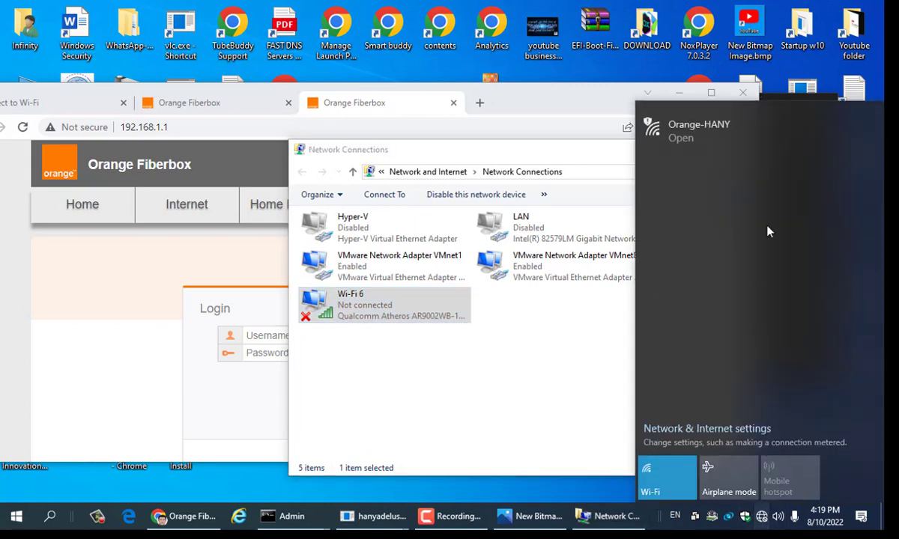
pyautogui.click(721, 127)
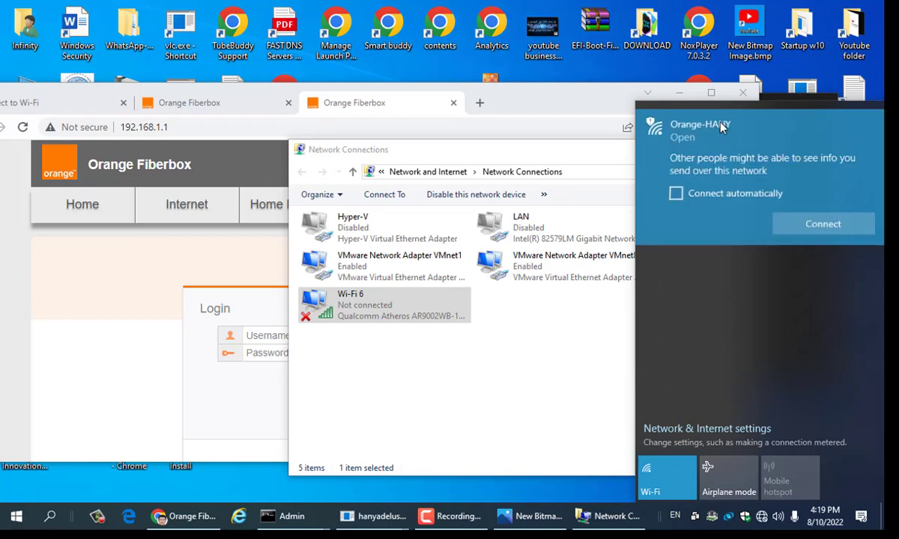
pyautogui.click(800, 229)
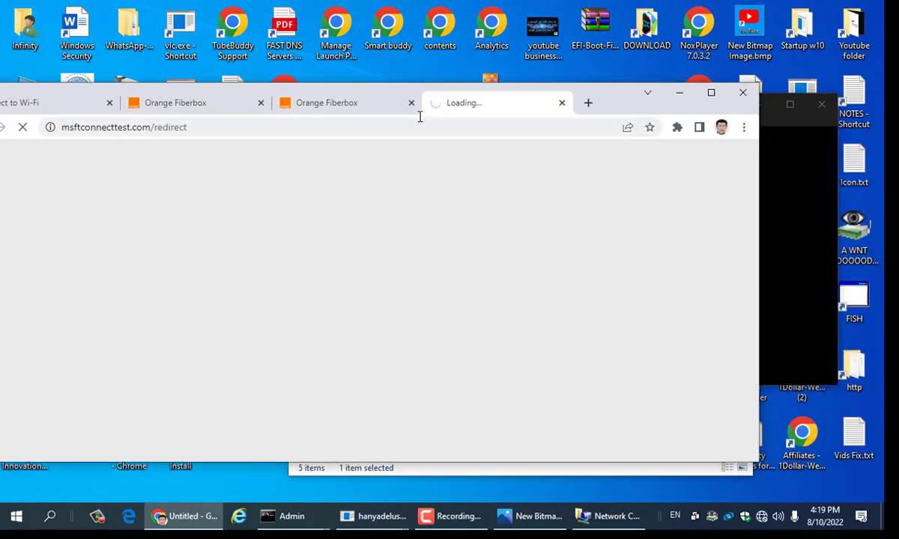
# Step: Close the extra browser tabs and reposition Chrome on the Orange Fiberbox login page
pyautogui.click(411, 102)
pyautogui.click(256, 99)
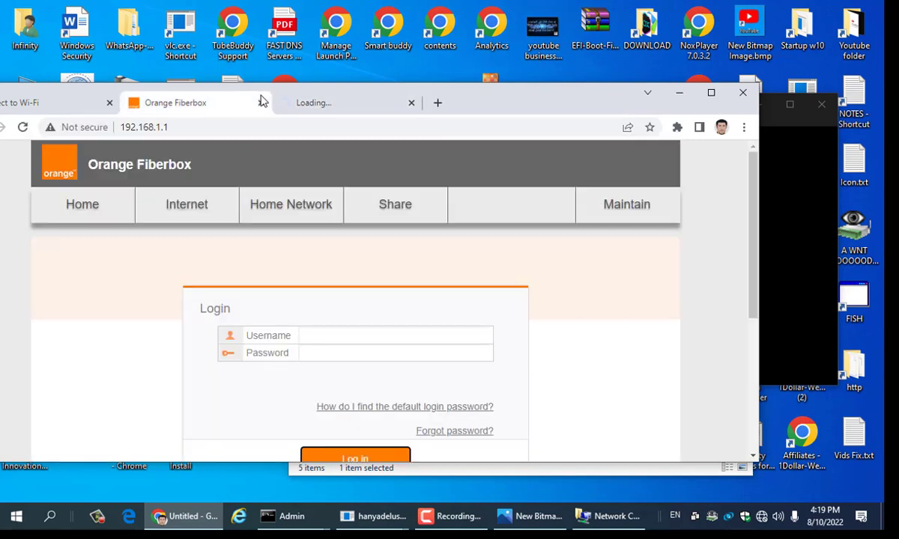
pyautogui.click(109, 103)
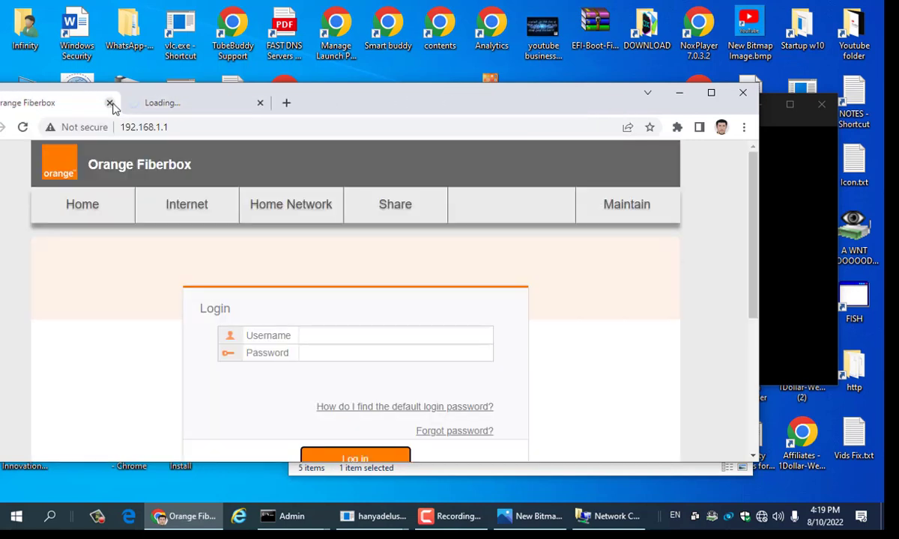
pyautogui.click(109, 103)
pyautogui.moveTo(224, 105); pyautogui.dragTo(374, 107)
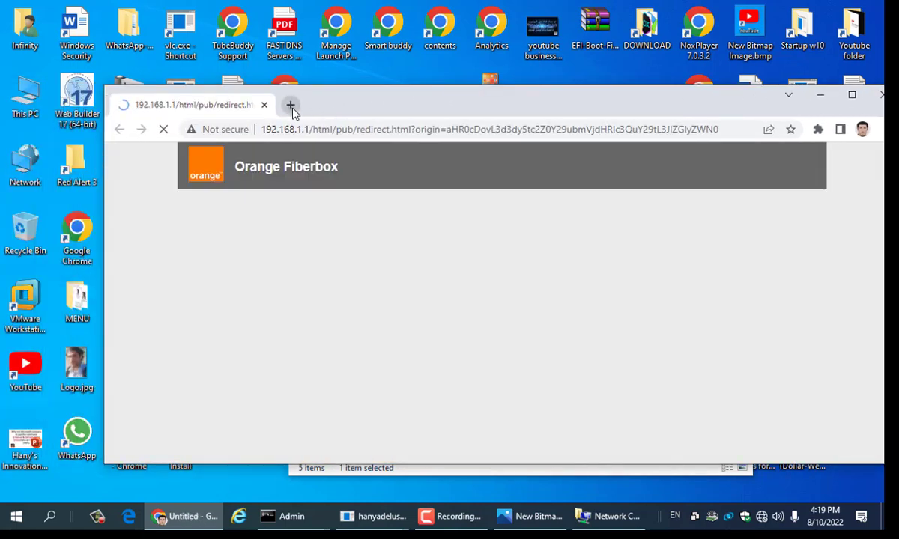
pyautogui.click(291, 105)
pyautogui.click(213, 111)
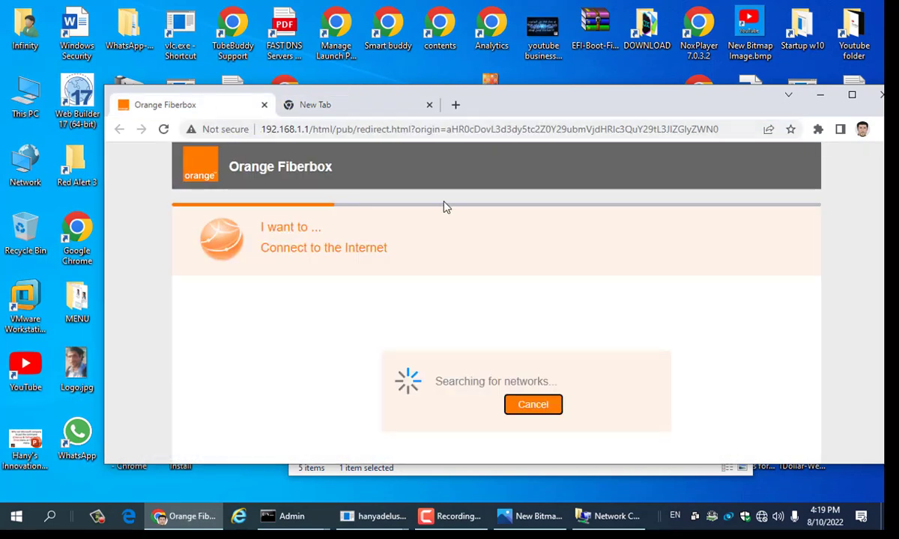
pyautogui.click(515, 403)
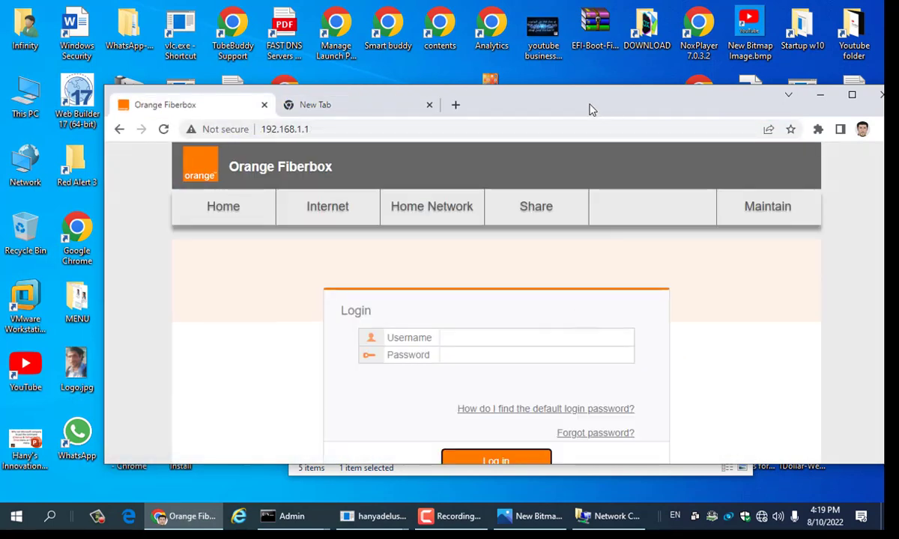
pyautogui.moveTo(588, 108); pyautogui.dragTo(507, 88)
# Step: Enter the router login credentials, fixing a mistyped password character, and sign in
pyautogui.click(470, 315)
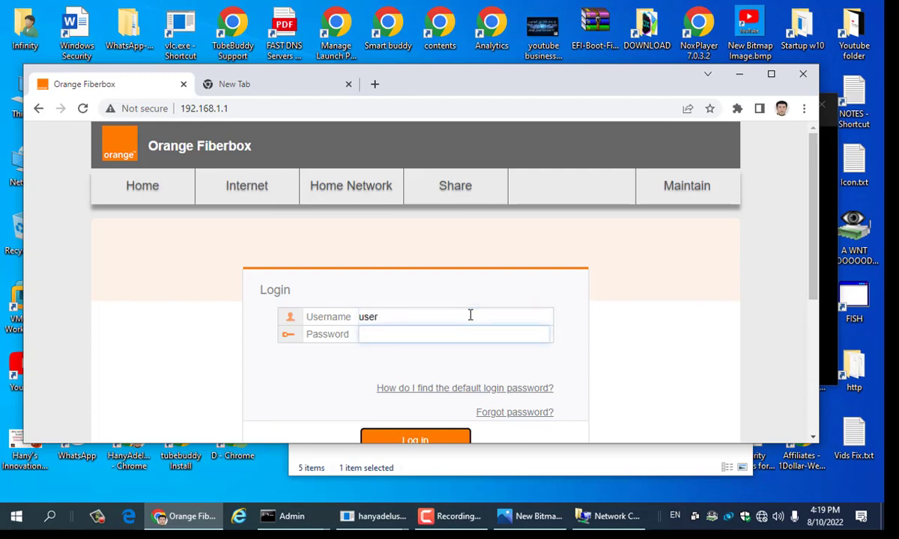
pyautogui.write('••')
pyautogui.press('BackSpace')
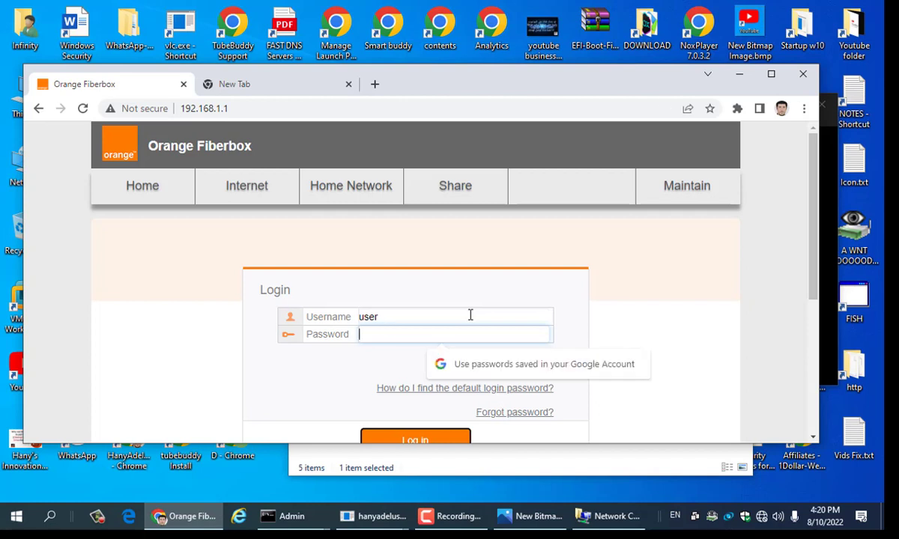
pyautogui.write('••')
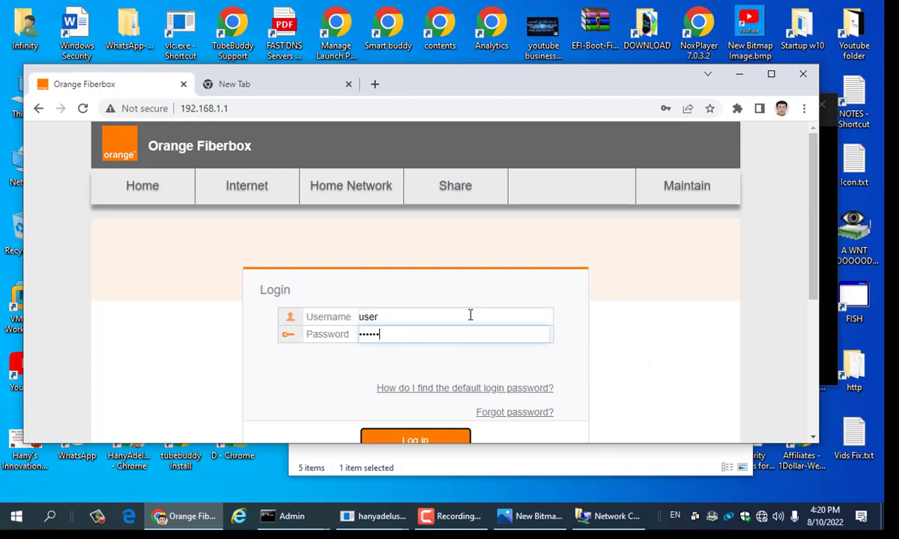
pyautogui.press('Return')
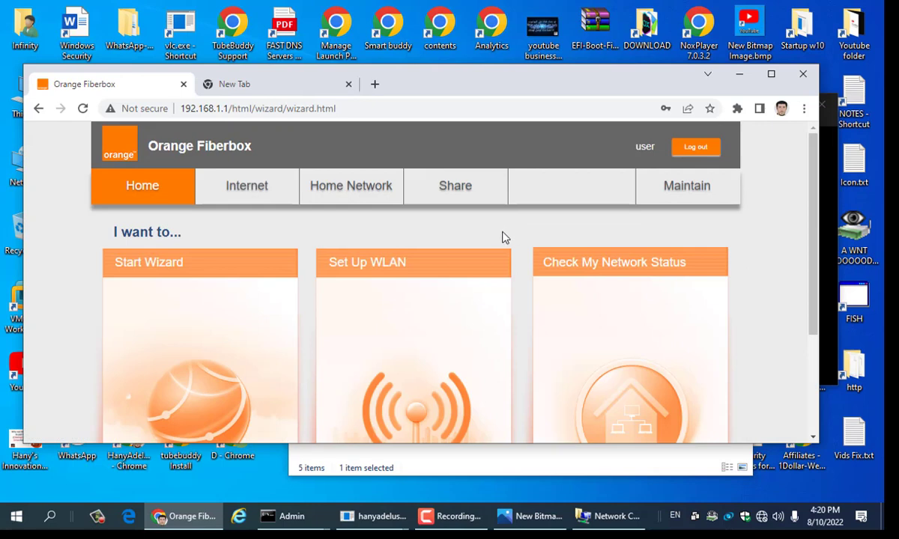
# Step: Go to Home Network > WLAN Settings and maximize the Chrome window
pyautogui.click(350, 187)
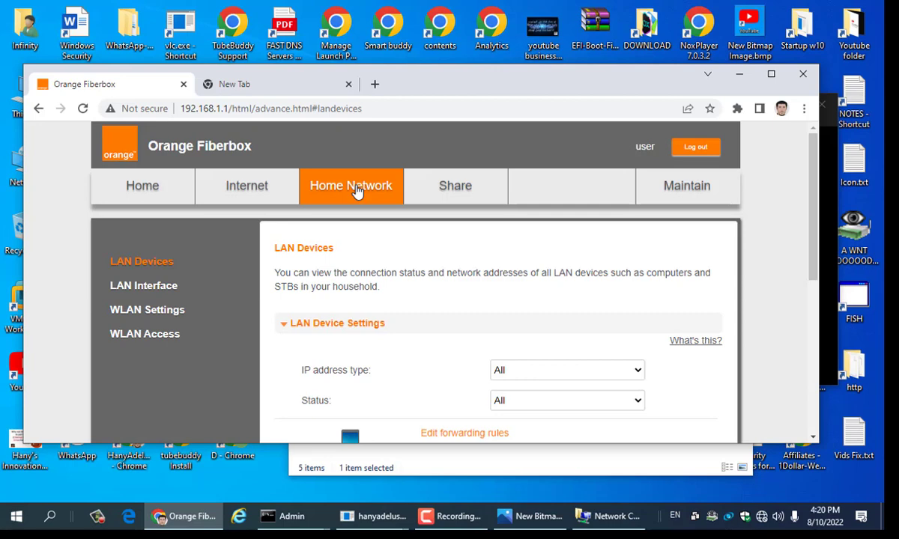
pyautogui.click(159, 318)
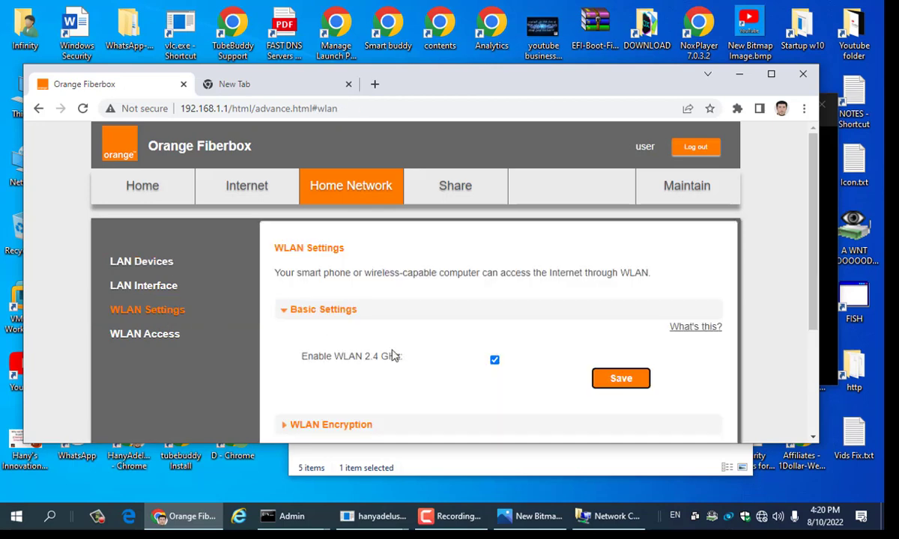
pyautogui.scroll(-1, 394, 355)
pyautogui.scroll(-2, 393, 355)
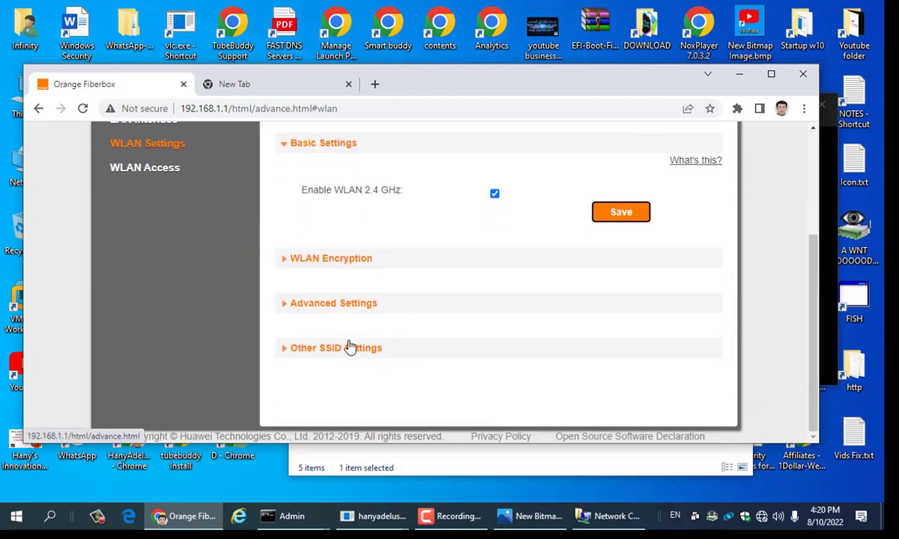
pyautogui.scroll(3, 315, 307)
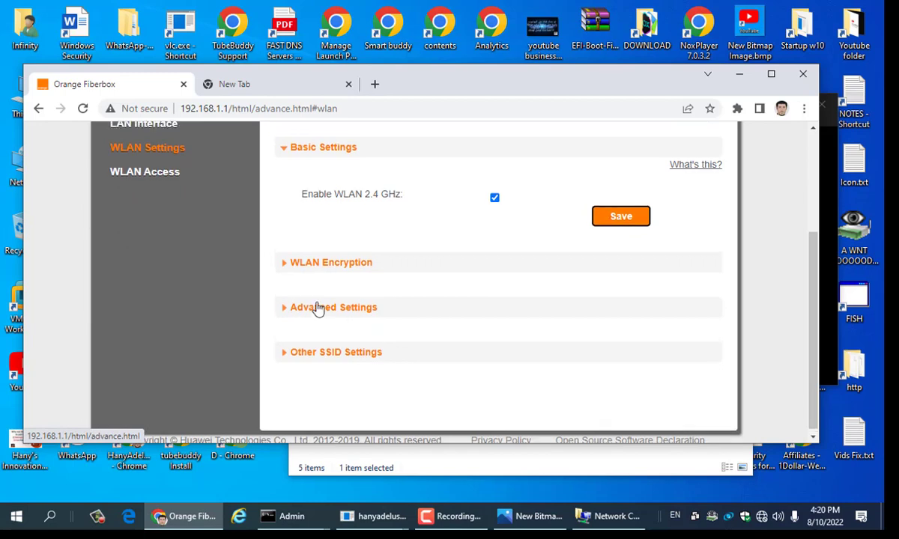
pyautogui.doubleClick(482, 80)
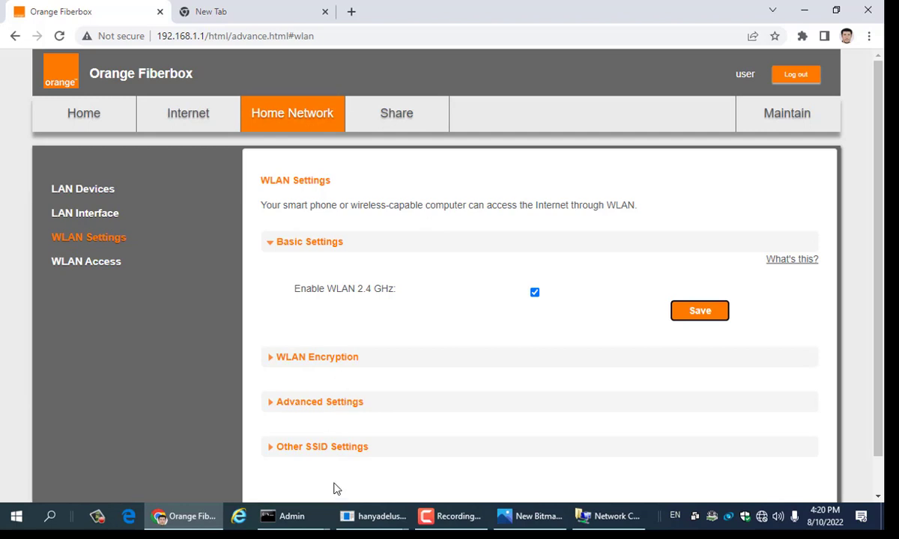
# Step: Expand and collapse the Advanced Settings and Other SSID Settings sections to review them
pyautogui.click(306, 405)
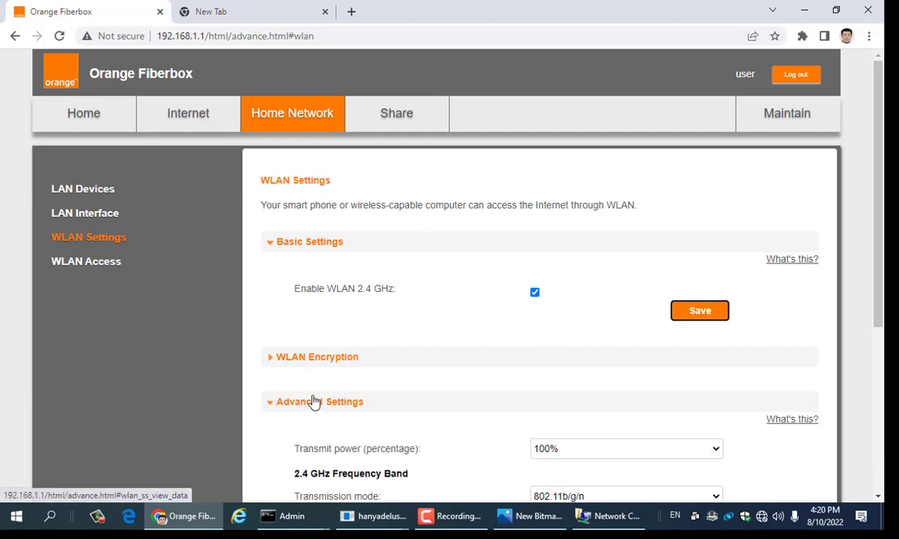
pyautogui.scroll(-1, 315, 405)
pyautogui.scroll(-3, 322, 388)
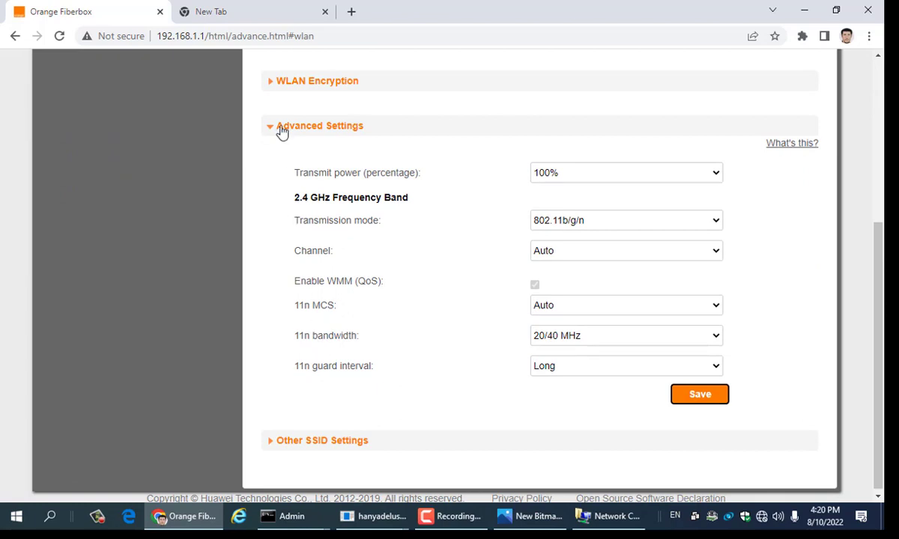
pyautogui.click(283, 129)
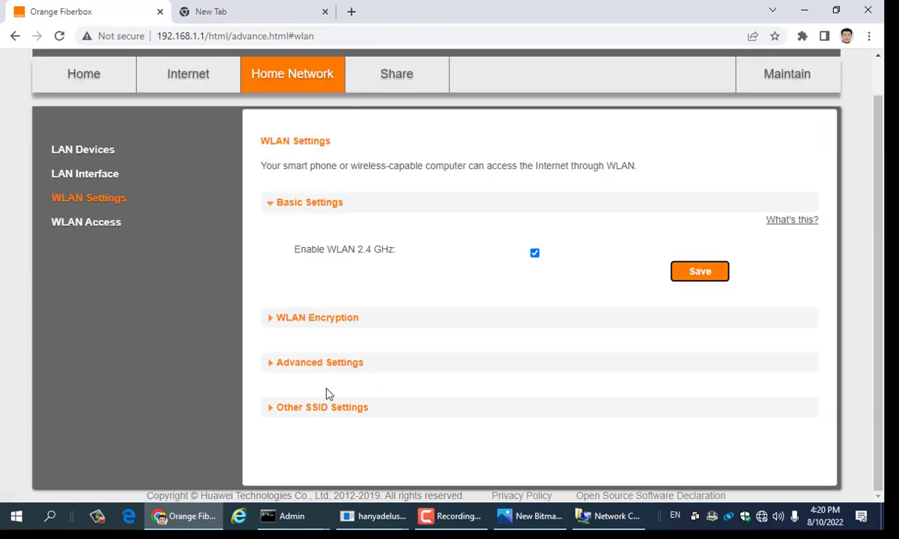
pyautogui.click(319, 414)
pyautogui.scroll(-1, 342, 407)
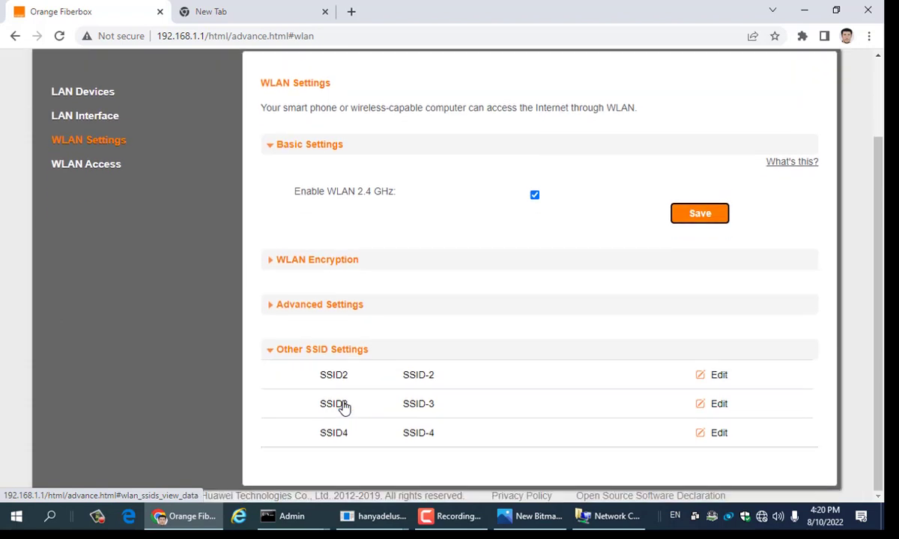
pyautogui.click(327, 358)
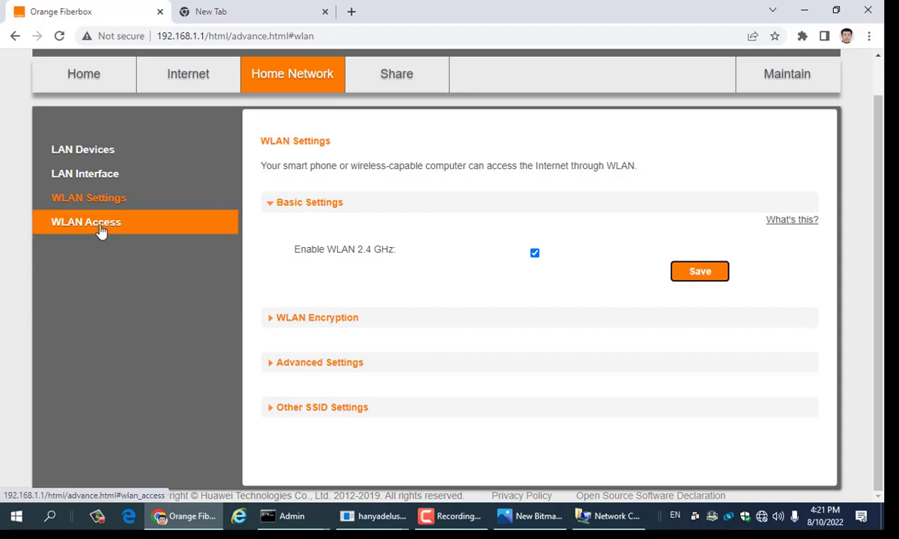
# Step: Open the WLAN Access page from the left-hand menu
pyautogui.click(101, 231)
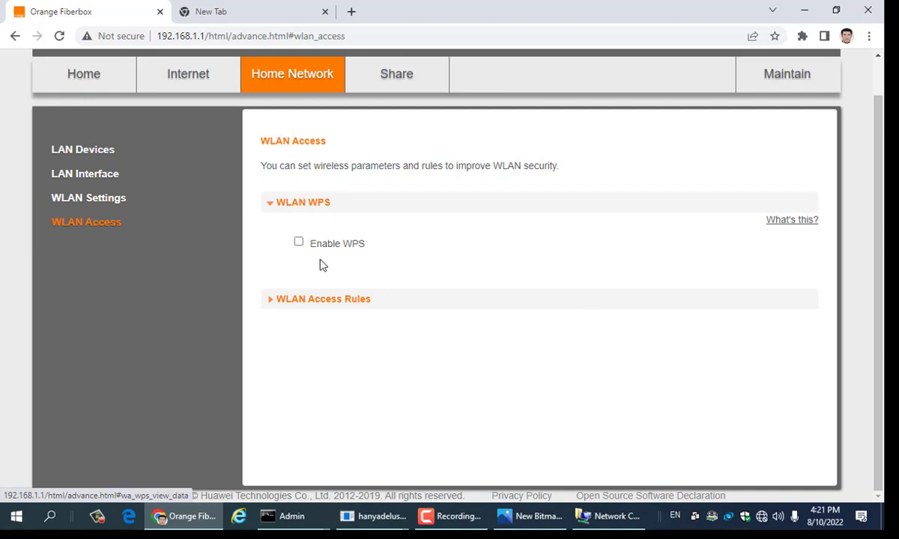
# Step: Expand WLAN Access Rules and highlight the 'Allow all computers' and 'Only allow specific computers' options
pyautogui.click(285, 308)
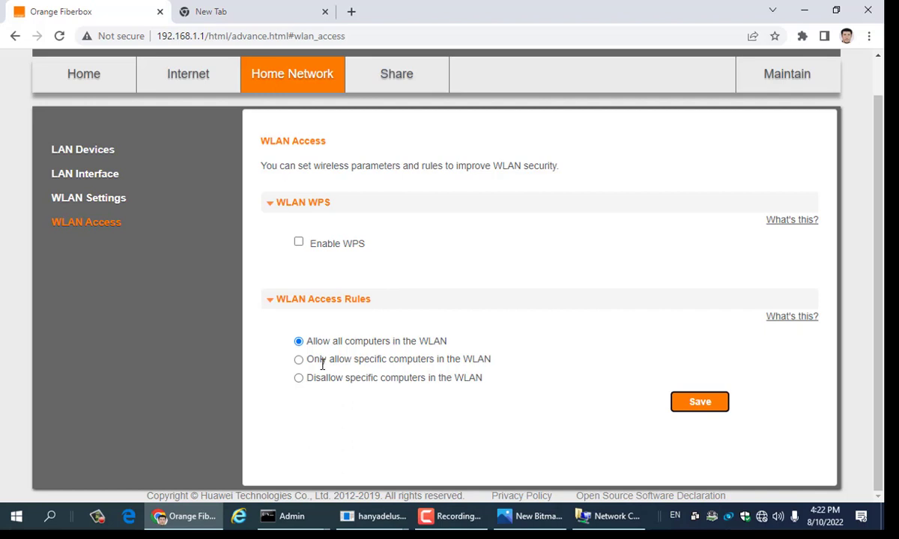
pyautogui.moveTo(317, 340); pyautogui.dragTo(450, 341)
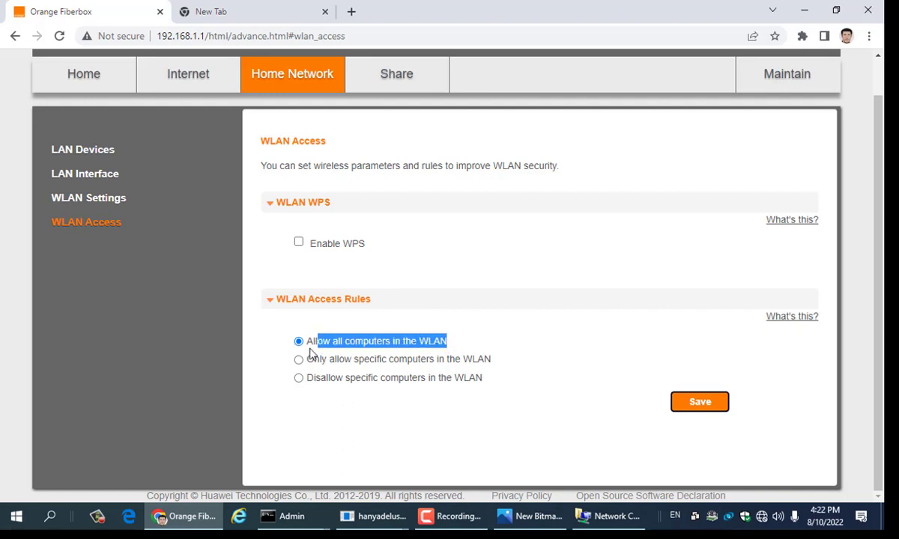
pyautogui.moveTo(306, 341); pyautogui.dragTo(522, 343)
pyautogui.moveTo(307, 359); pyautogui.dragTo(537, 361)
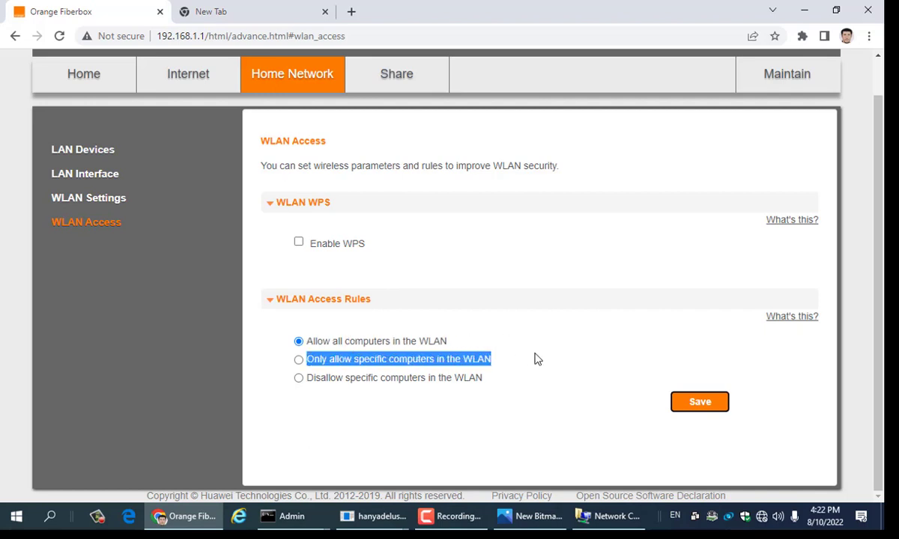
pyautogui.click(365, 365)
pyautogui.doubleClick(366, 362)
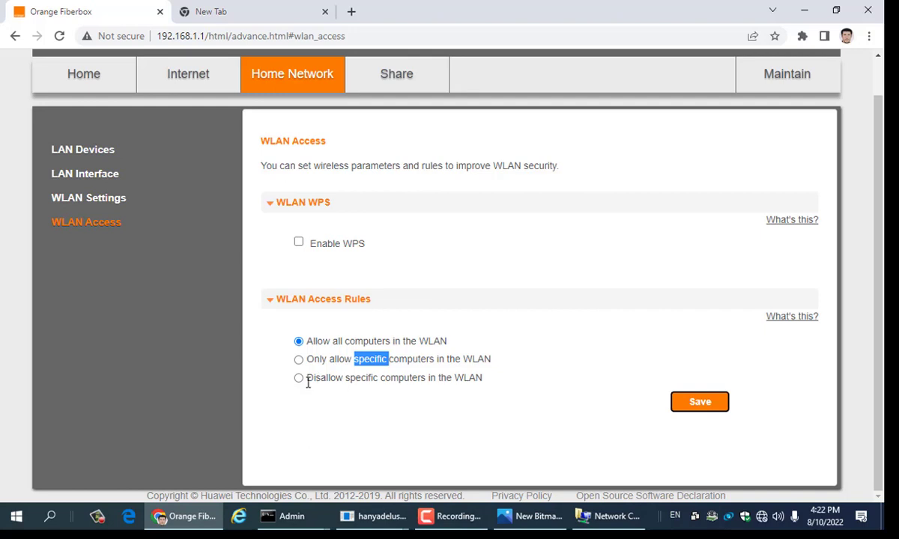
# Step: Highlight the 'Disallow specific computers' rule text repeatedly while explaining it
pyautogui.moveTo(308, 379); pyautogui.dragTo(496, 376)
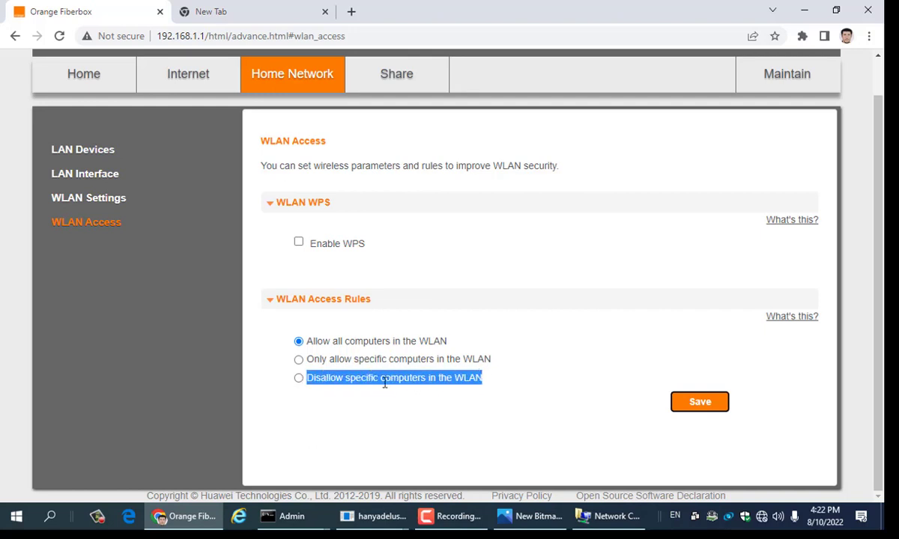
pyautogui.click(313, 378)
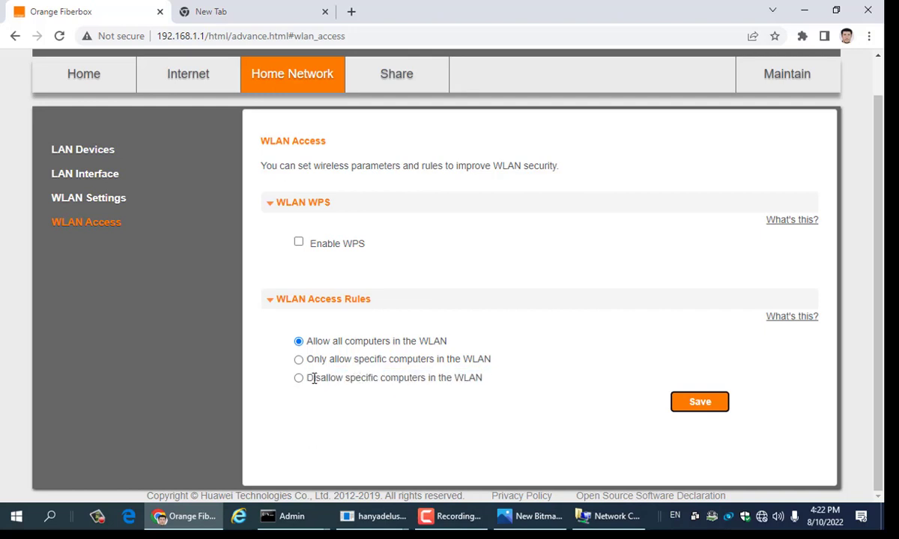
pyautogui.moveTo(307, 377); pyautogui.dragTo(522, 390)
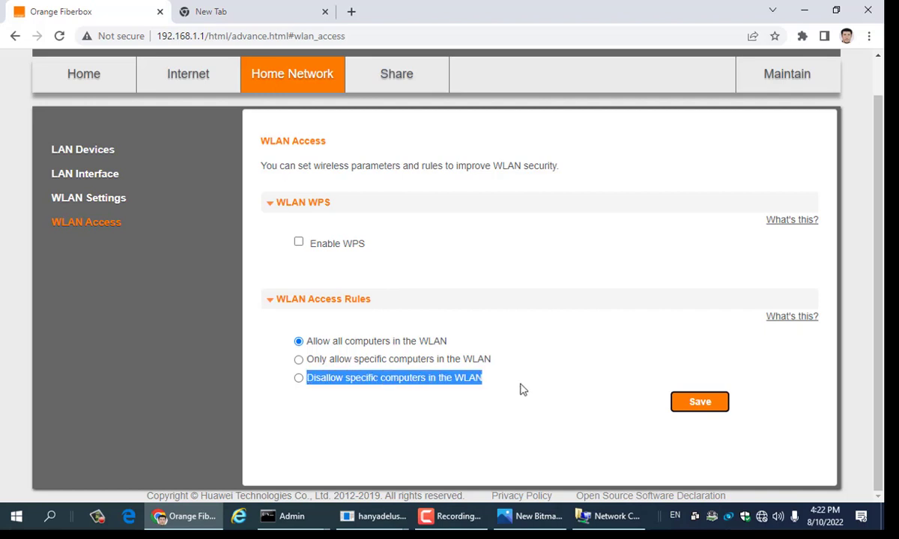
pyautogui.click(449, 382)
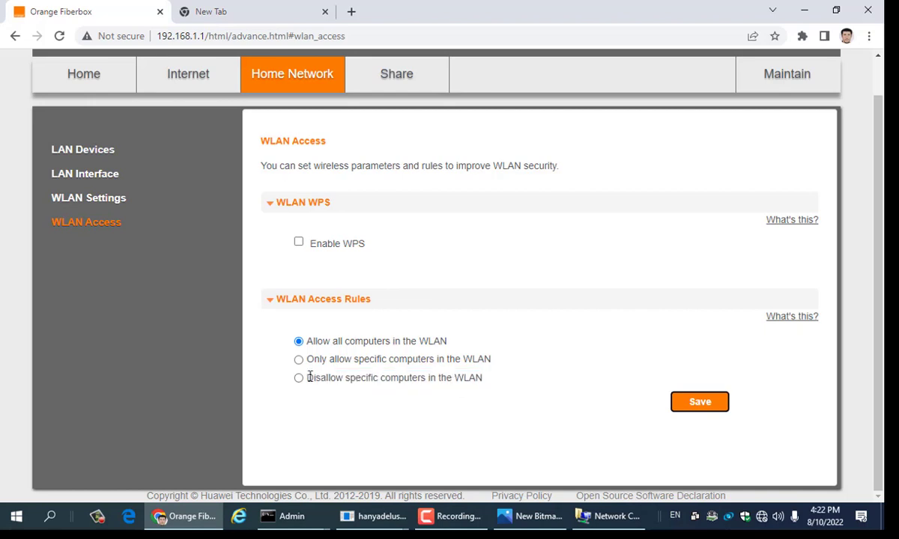
pyautogui.moveTo(298, 376); pyautogui.dragTo(505, 382)
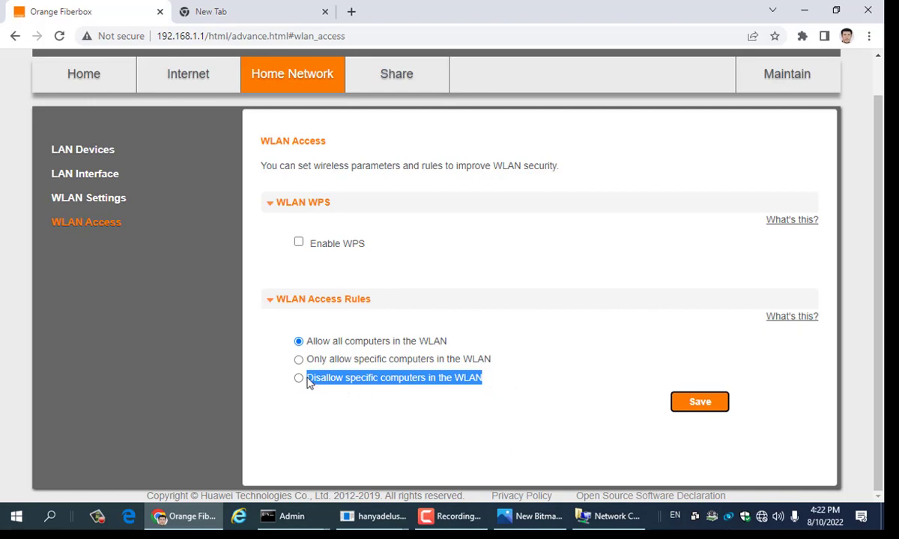
pyautogui.moveTo(307, 379); pyautogui.dragTo(411, 377)
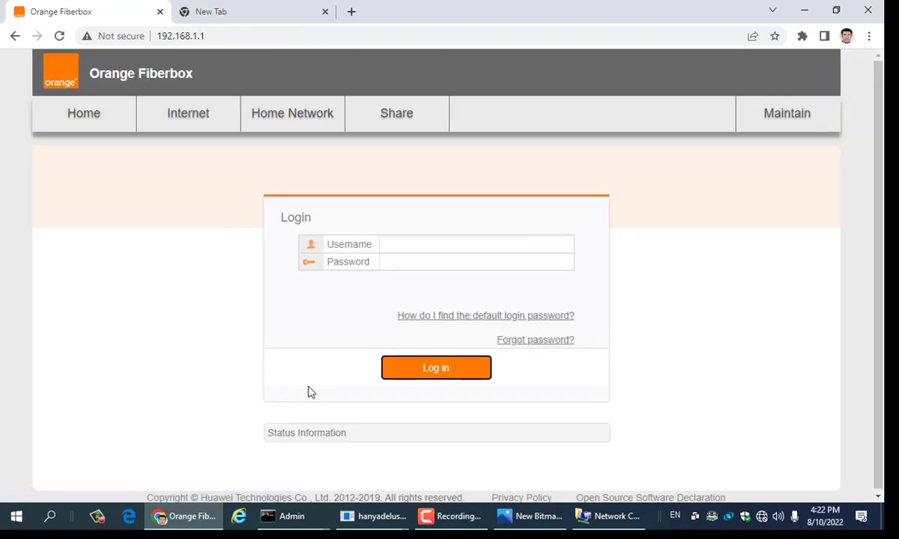
# Step: Enter the router username and password, retyping the mistyped password, and log in
pyautogui.click(442, 247)
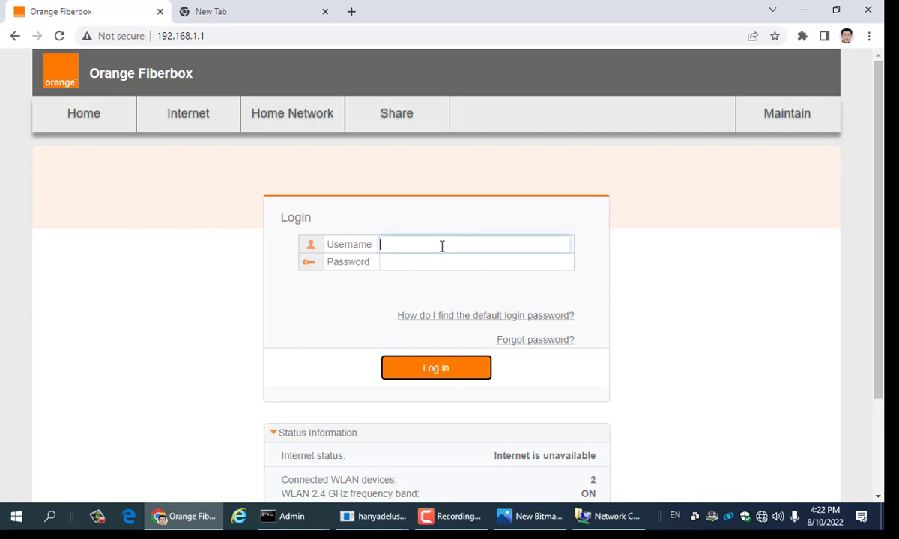
pyautogui.write('user')
pyautogui.press('Tab')
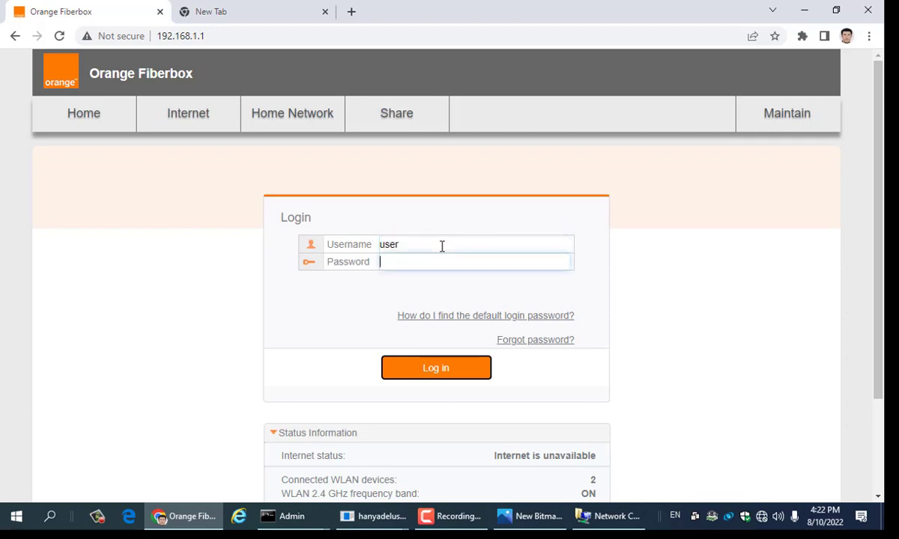
pyautogui.write('••')
pyautogui.press('BackSpace')
pyautogui.press('BackSpace')
pyautogui.press('BackSpace')
pyautogui.write('••')
pyautogui.press('Return')
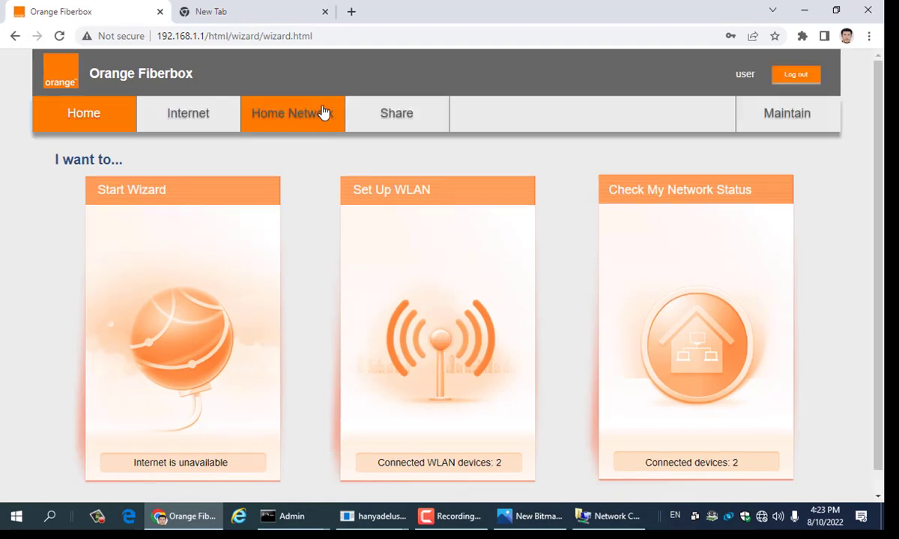
# Step: Navigate via Home Network to WLAN Access and expand its access rule options
pyautogui.click(322, 112)
pyautogui.scroll(-3, 427, 373)
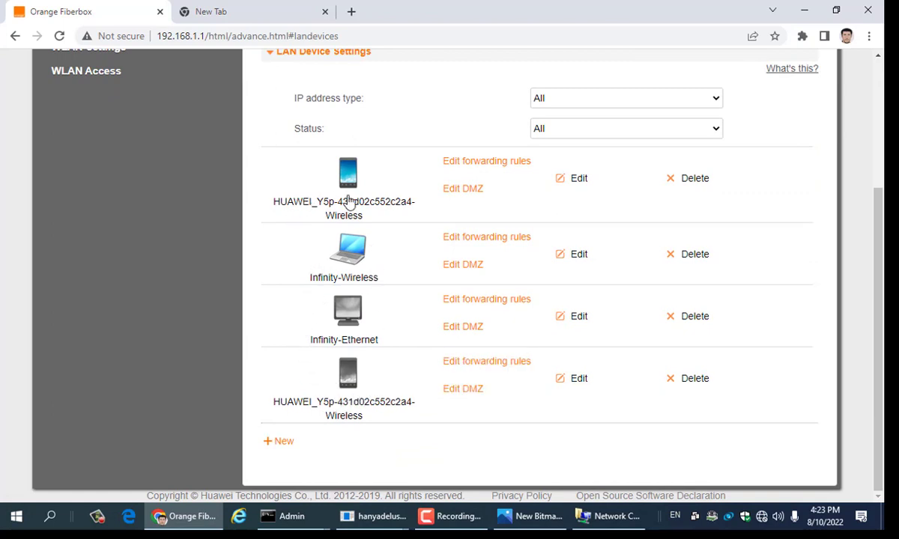
pyautogui.scroll(2, 348, 228)
pyautogui.scroll(2, 348, 232)
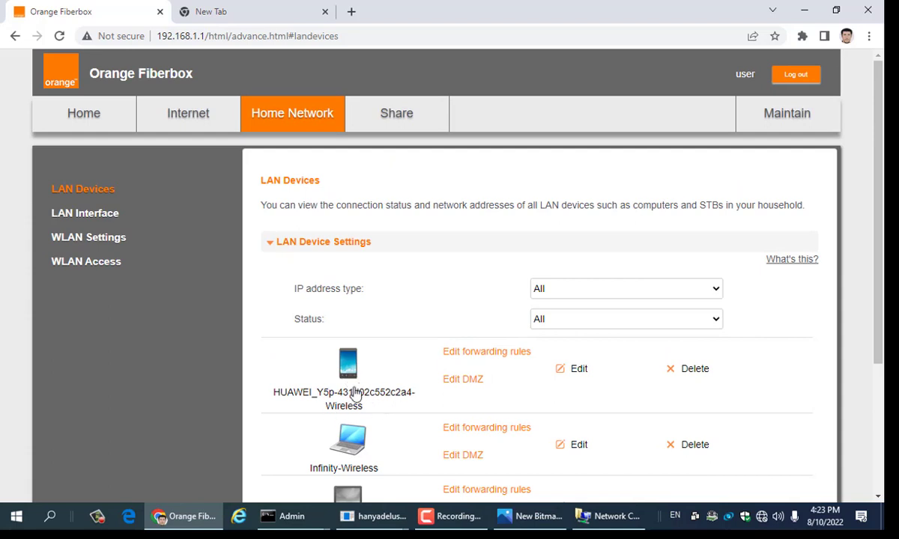
pyautogui.click(75, 266)
pyautogui.click(300, 343)
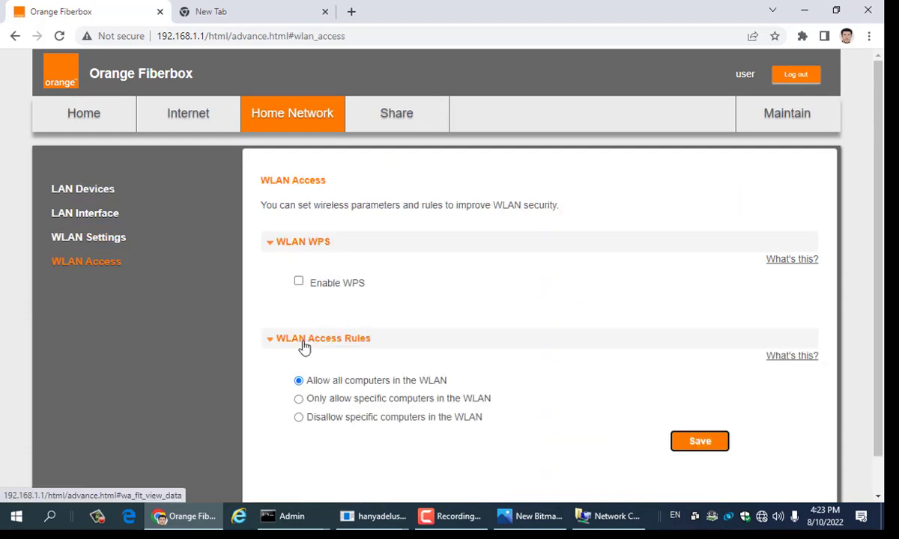
# Step: Choose 'Only allow specific computers in the WLAN' and tick Infinity-Wireless and Infinity-Ethernet only
pyautogui.click(301, 402)
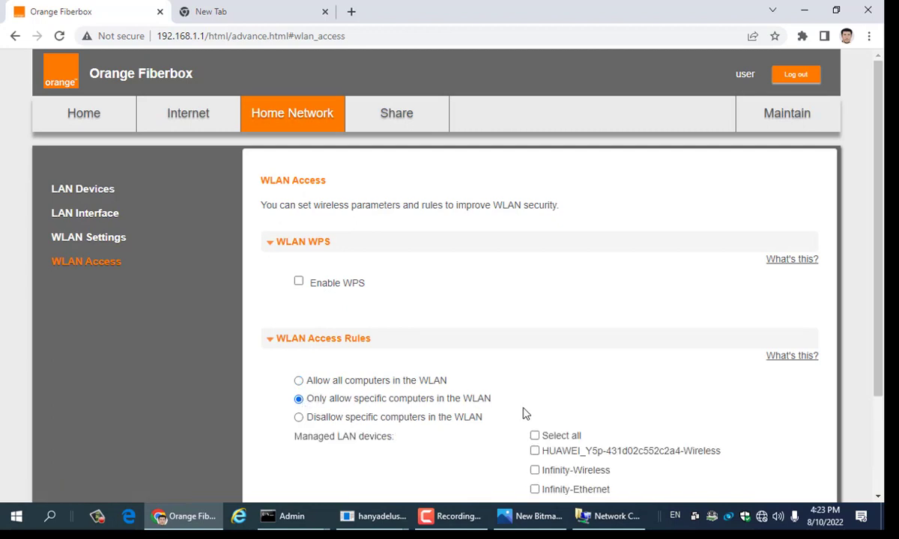
pyautogui.scroll(-3, 517, 397)
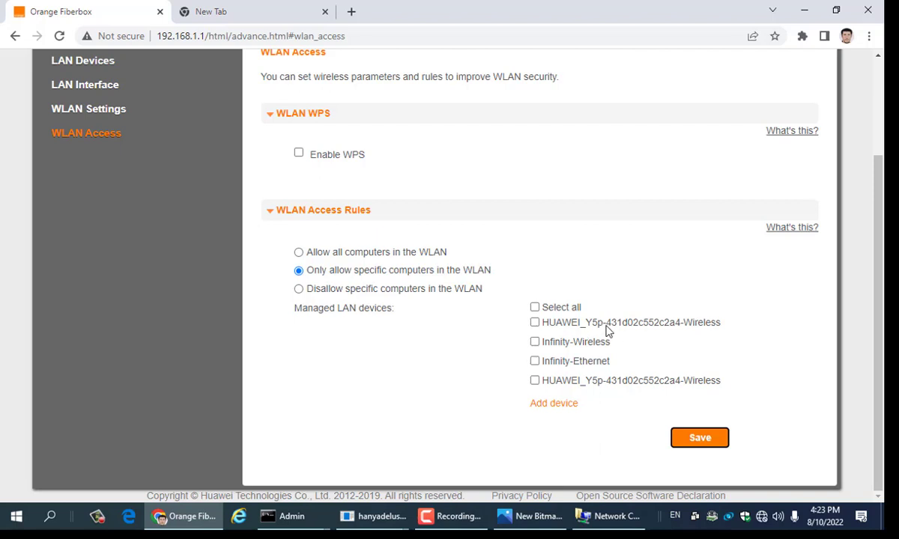
pyautogui.click(535, 326)
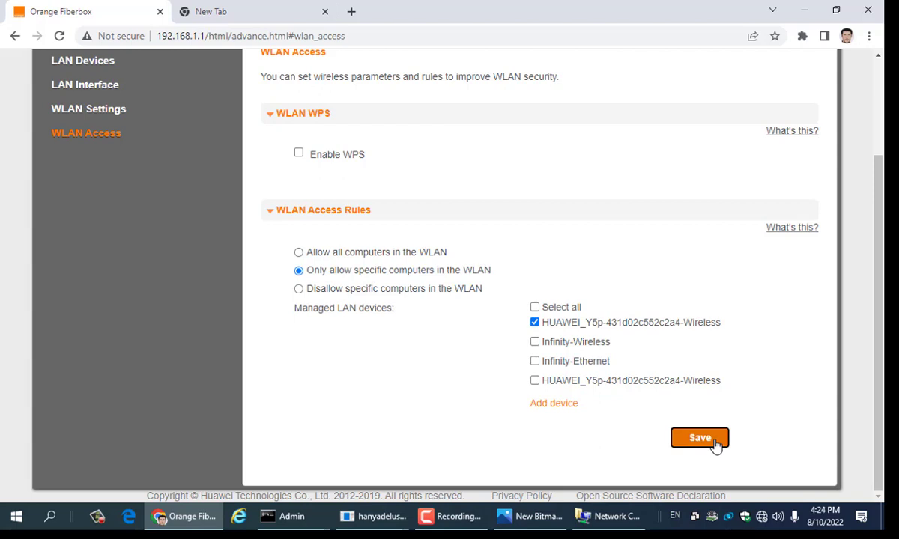
pyautogui.click(535, 325)
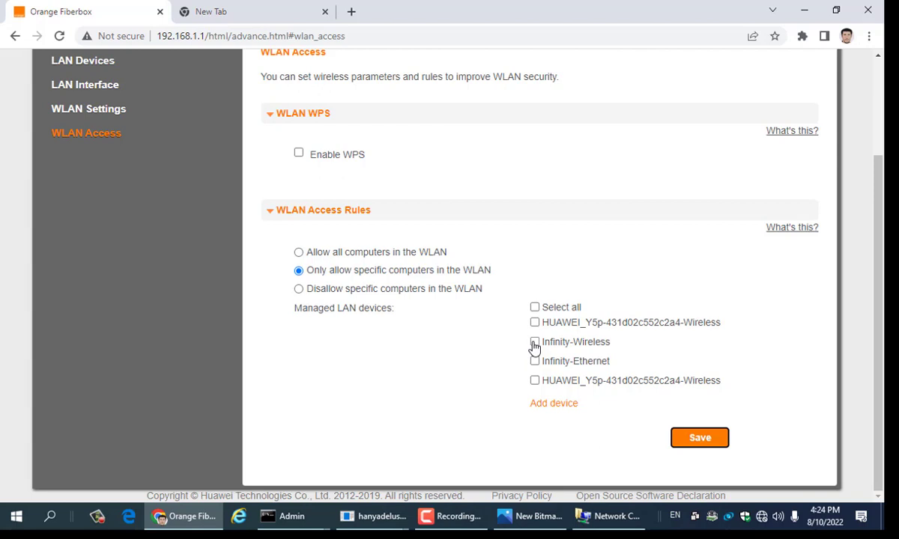
pyautogui.click(534, 343)
pyautogui.click(536, 363)
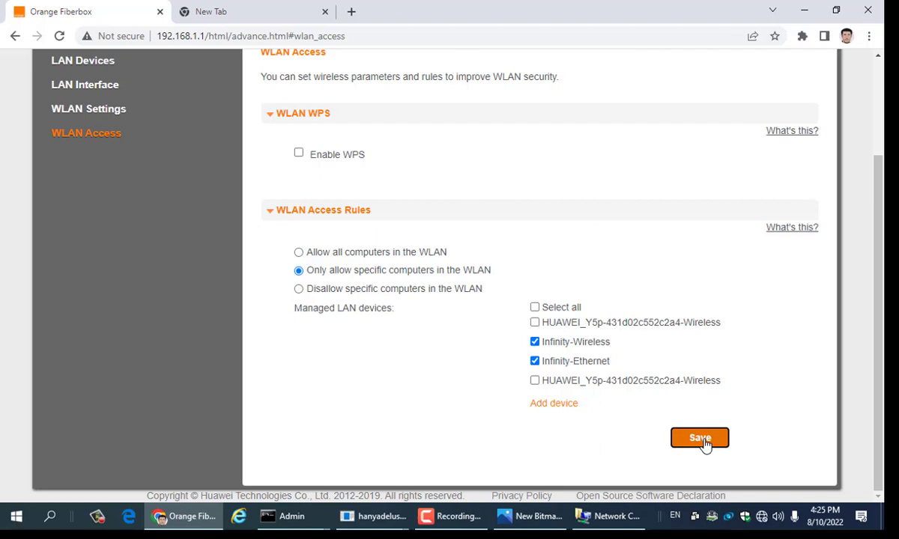
# Step: Save the WLAN access rule changes
pyautogui.click(699, 439)
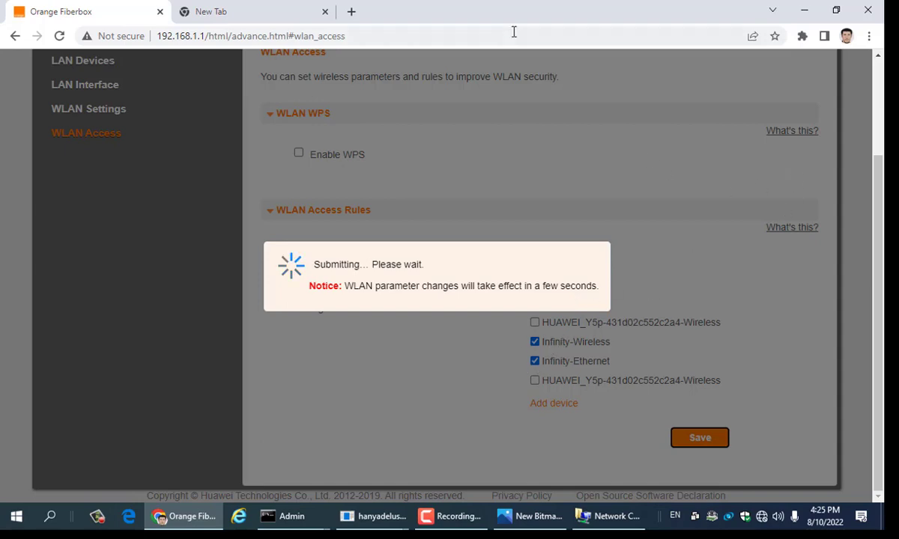
# Step: Restore and reposition the Chrome window, then connect the laptop to the Orange-HANY Wi-Fi
pyautogui.doubleClick(671, 12)
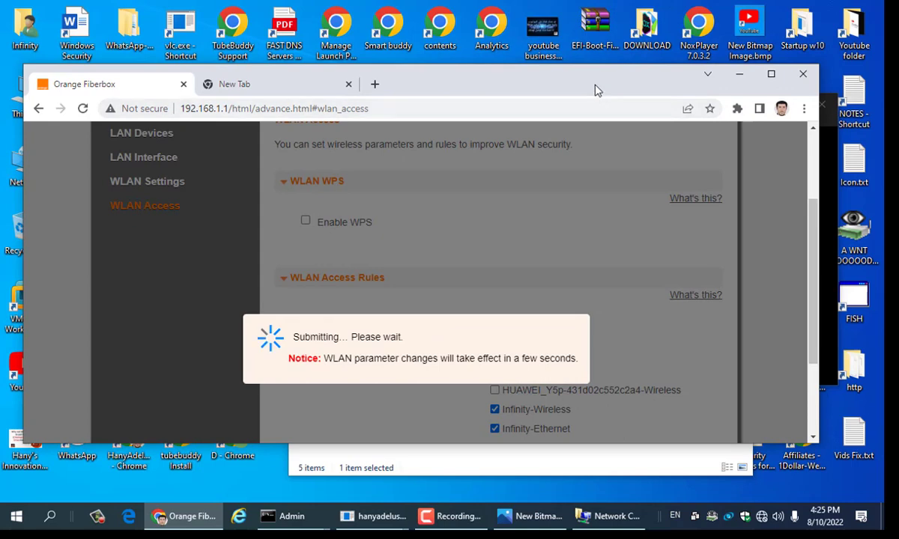
pyautogui.moveTo(594, 88); pyautogui.dragTo(532, 63)
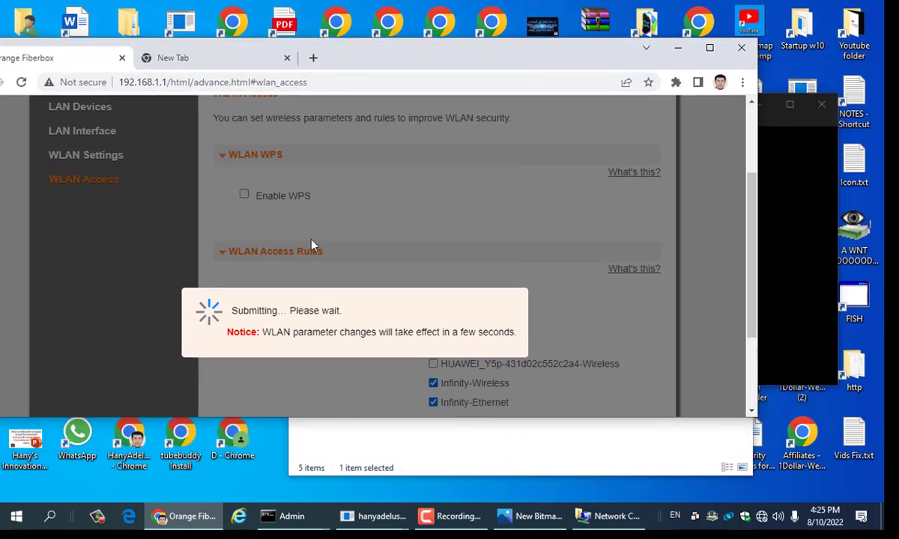
pyautogui.click(761, 516)
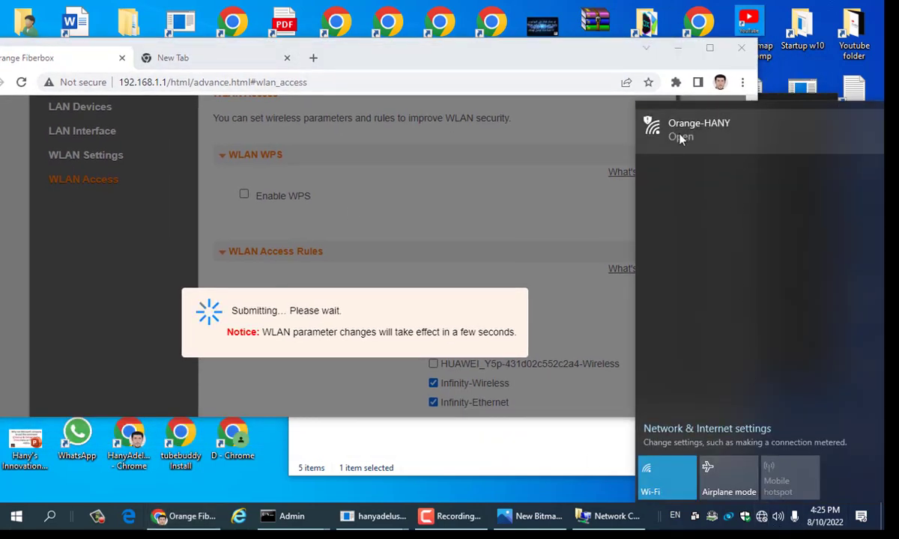
pyautogui.click(682, 135)
pyautogui.click(824, 225)
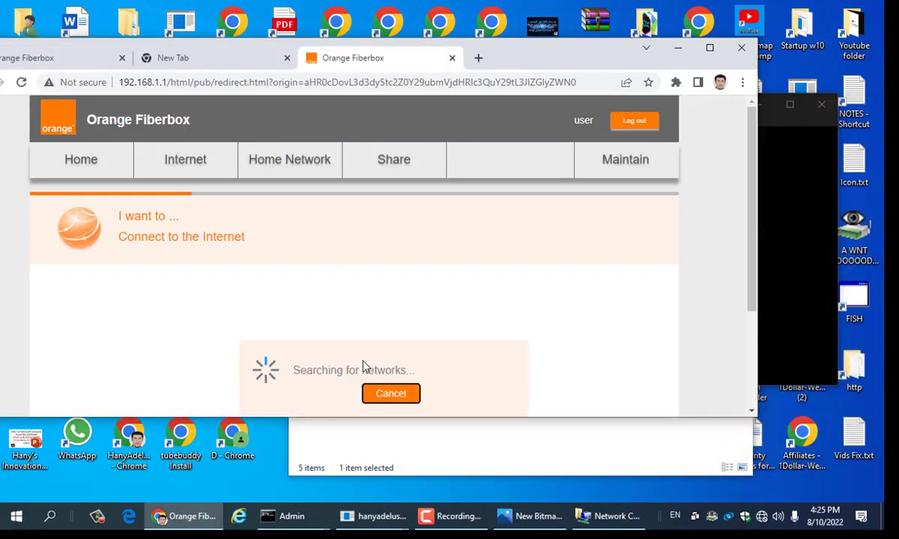
# Step: Cancel the router's network search, then minimize Chrome to reveal Network Connections
pyautogui.click(377, 394)
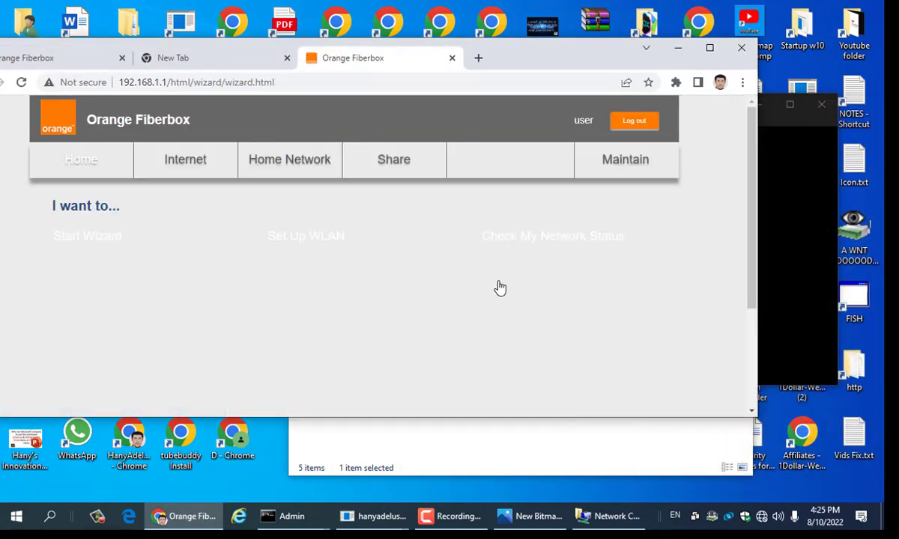
pyautogui.scroll(-3, 500, 288)
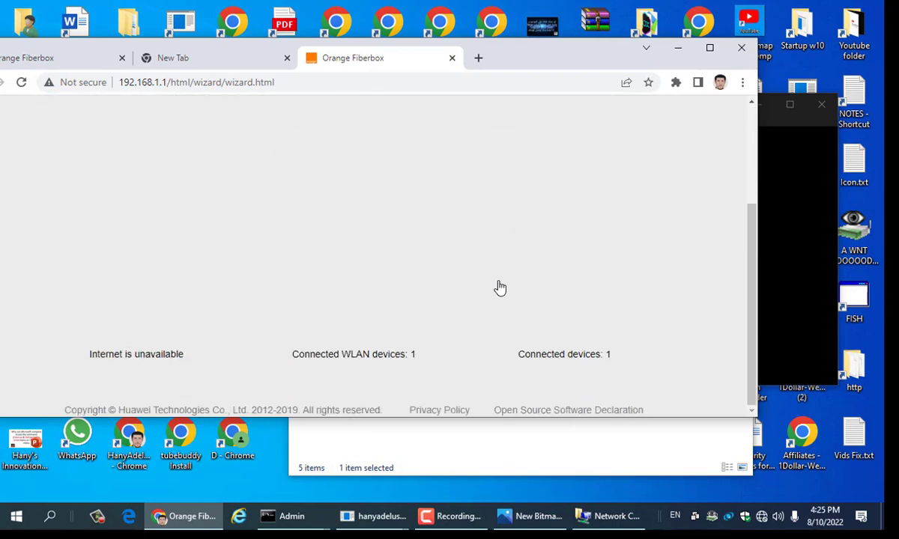
pyautogui.scroll(3, 497, 287)
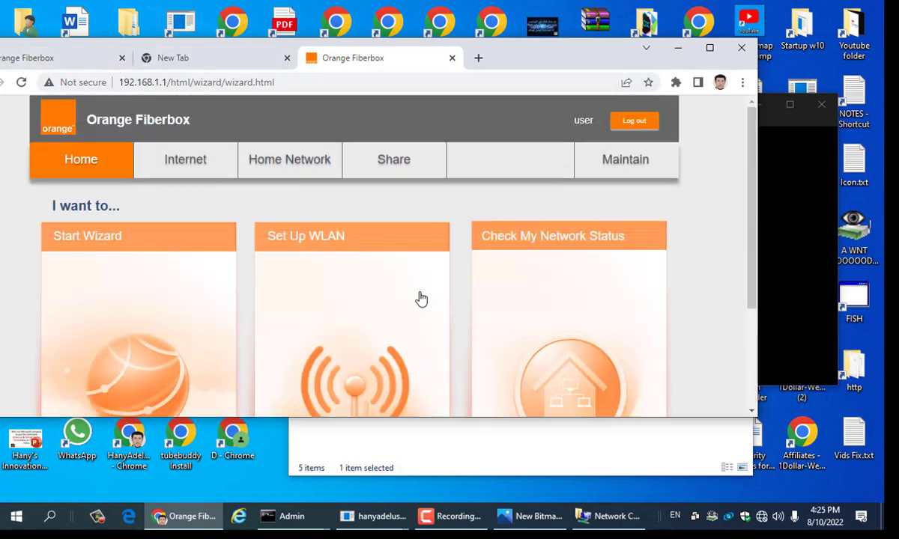
pyautogui.scroll(-3, 417, 299)
pyautogui.scroll(3, 417, 299)
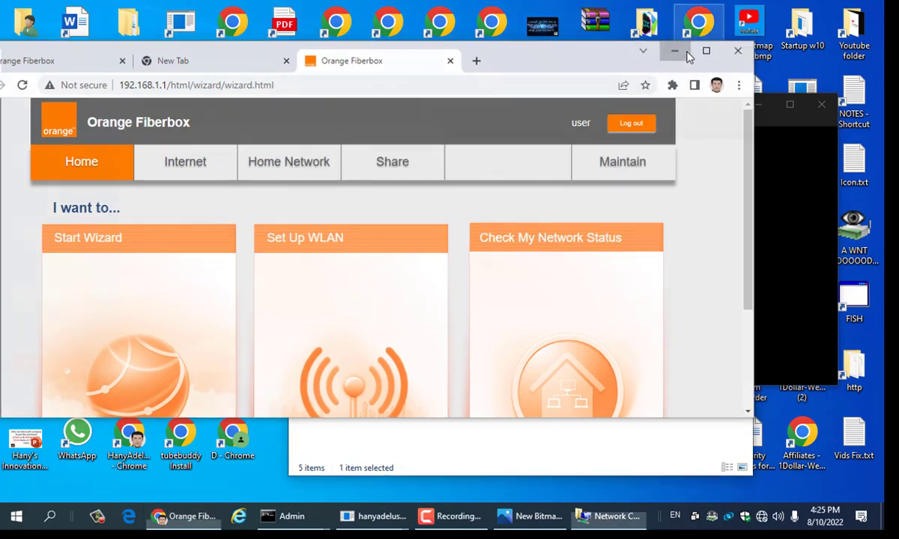
pyautogui.click(678, 48)
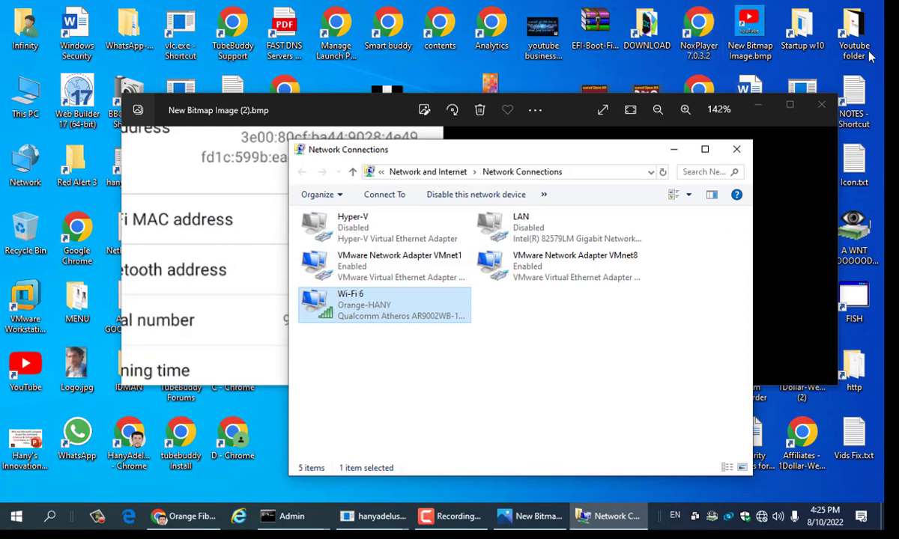
# Step: Close Network Connections to bring up the Photos image of the phone's Wi-Fi MAC address
pyautogui.click(738, 151)
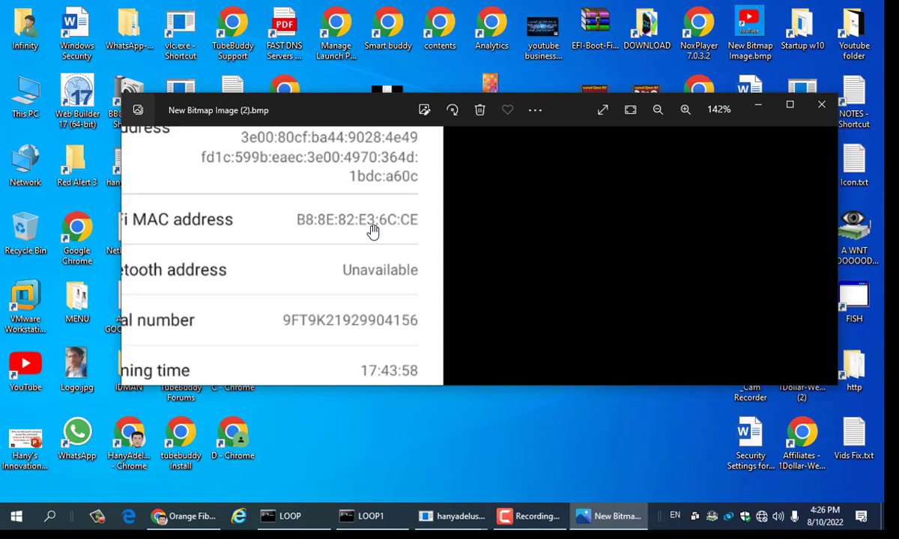
# Step: Close the Photos window showing New Bitmap Image (2).bmp
pyautogui.click(830, 110)
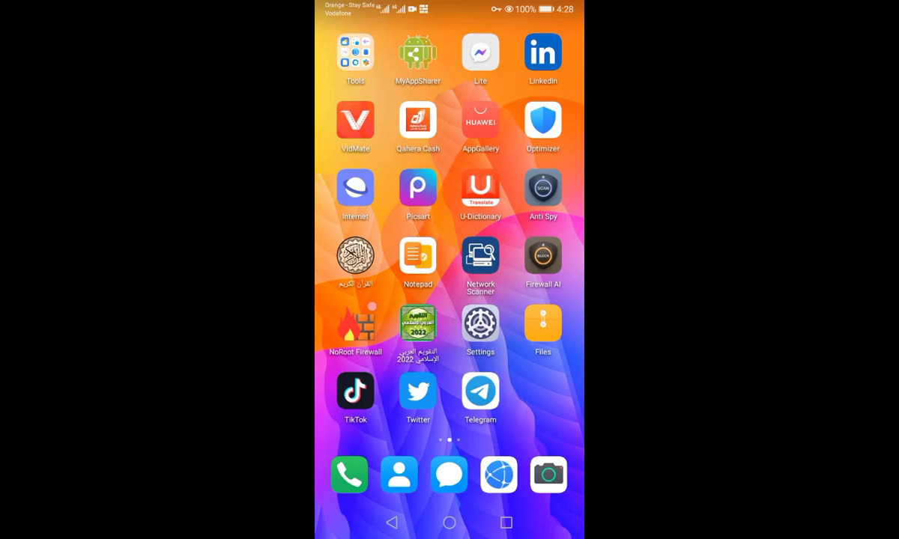
# Step: On the phone, try connecting to Orange-HANY from the Wi-Fi list, then forget the network
pyautogui.moveTo(450, 4); pyautogui.dragTo(450, 299)
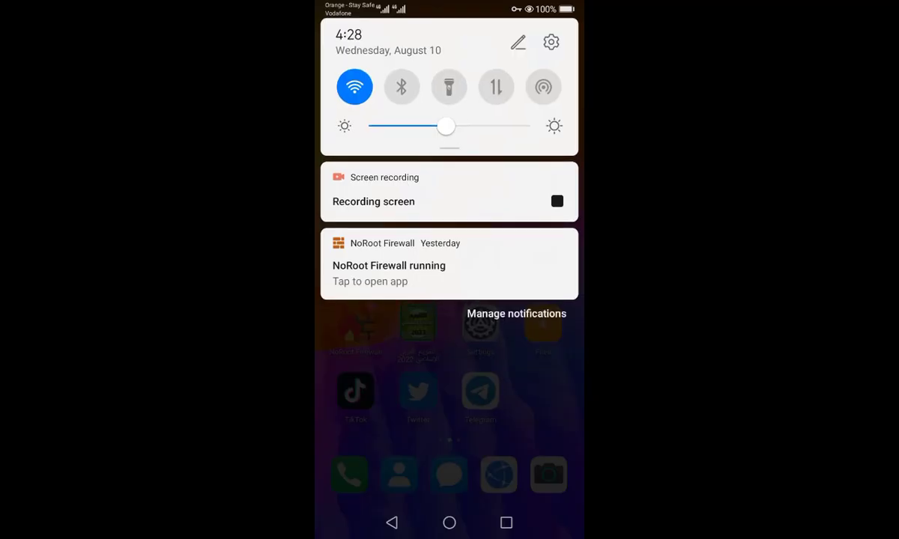
pyautogui.click(359, 91)
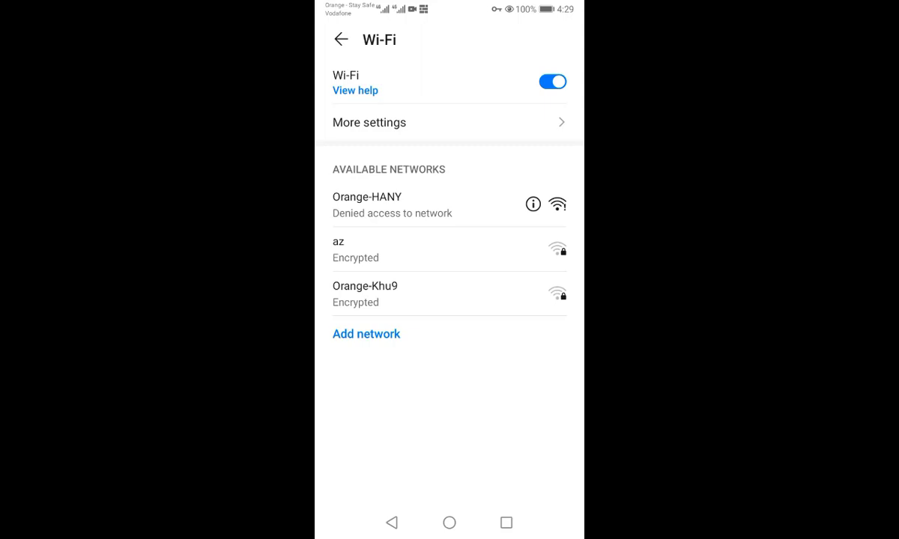
pyautogui.click(479, 206)
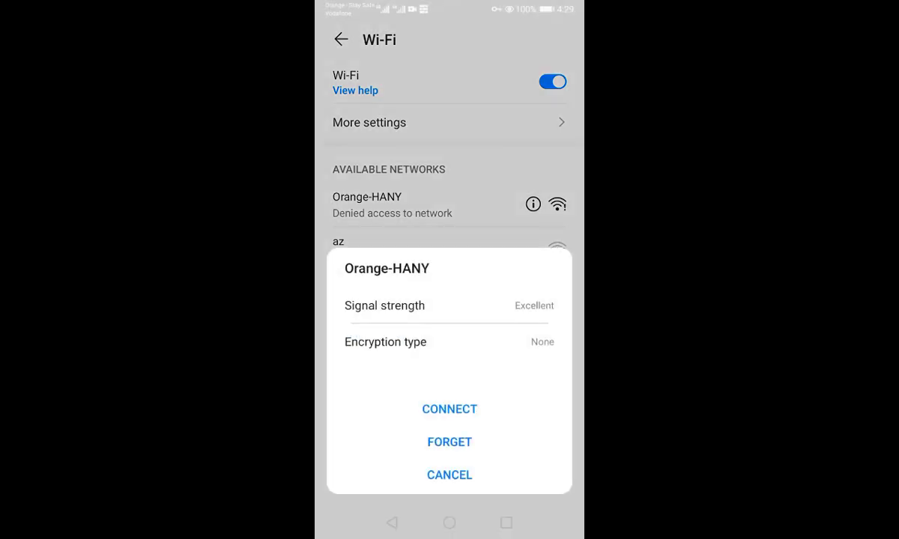
pyautogui.click(453, 408)
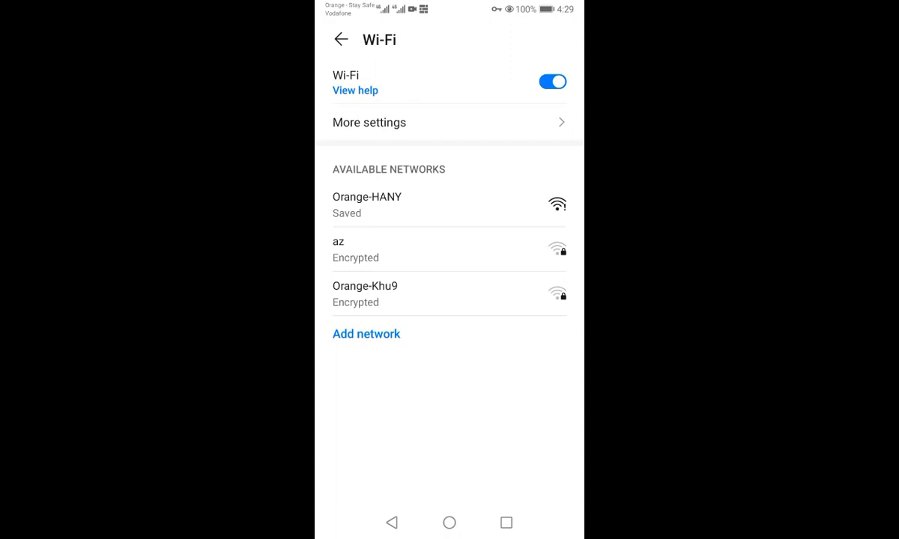
pyautogui.click(471, 197)
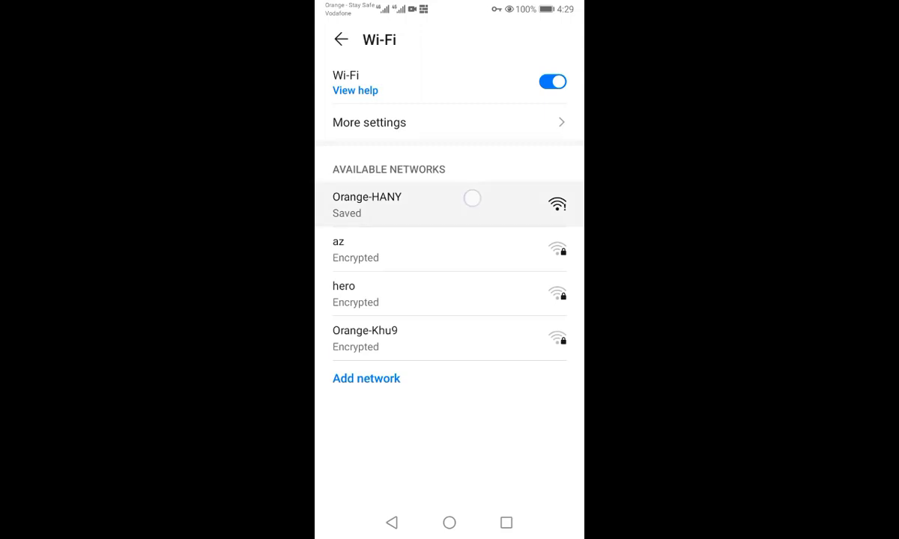
pyautogui.click(516, 473)
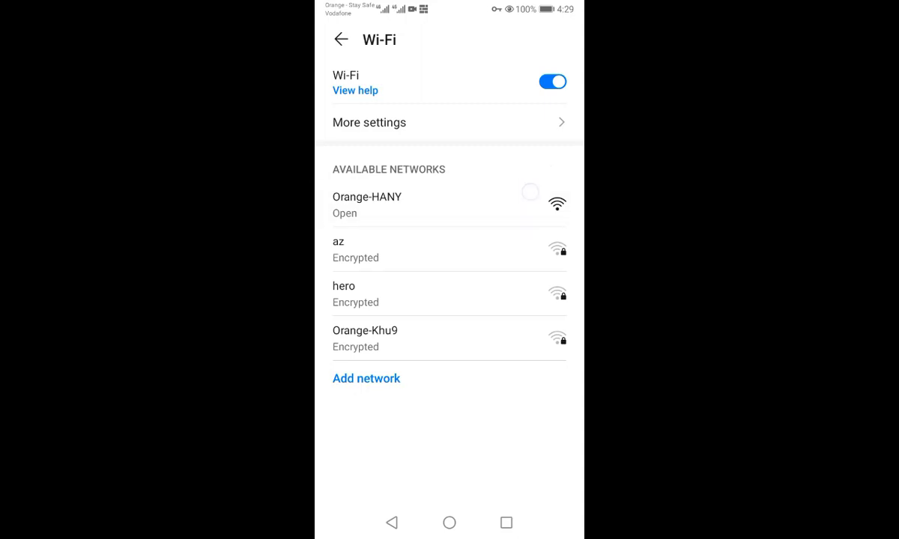
# Step: Retry connecting the phone to Orange-HANY and forget the network again
pyautogui.click(525, 196)
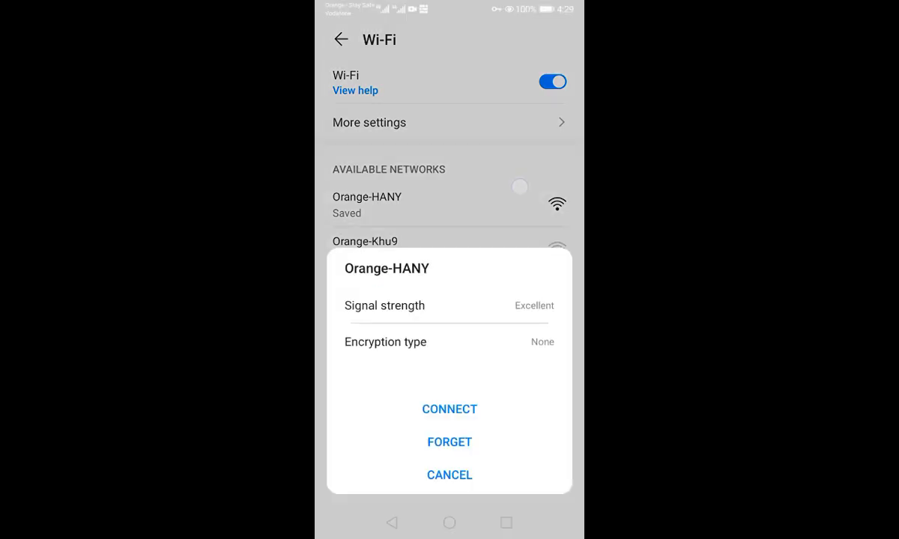
pyautogui.click(466, 406)
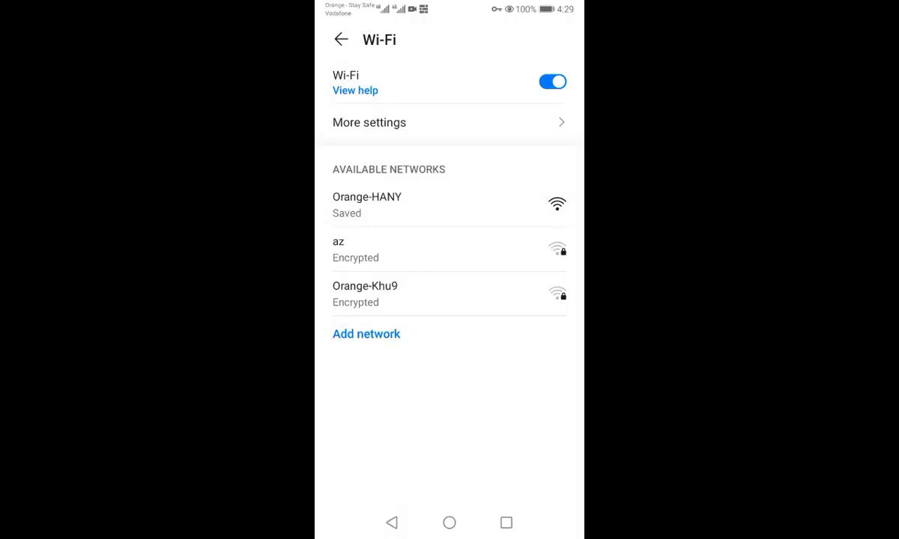
pyautogui.click(524, 197)
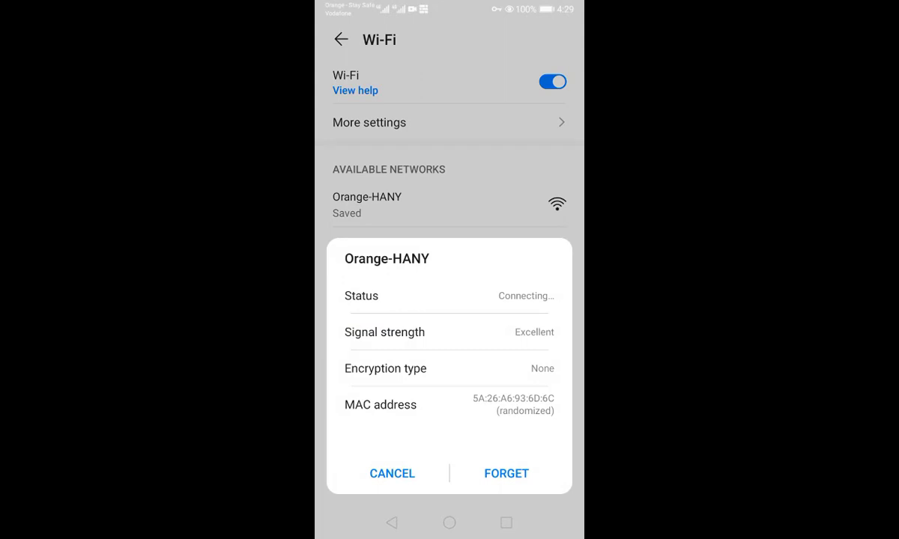
pyautogui.click(506, 473)
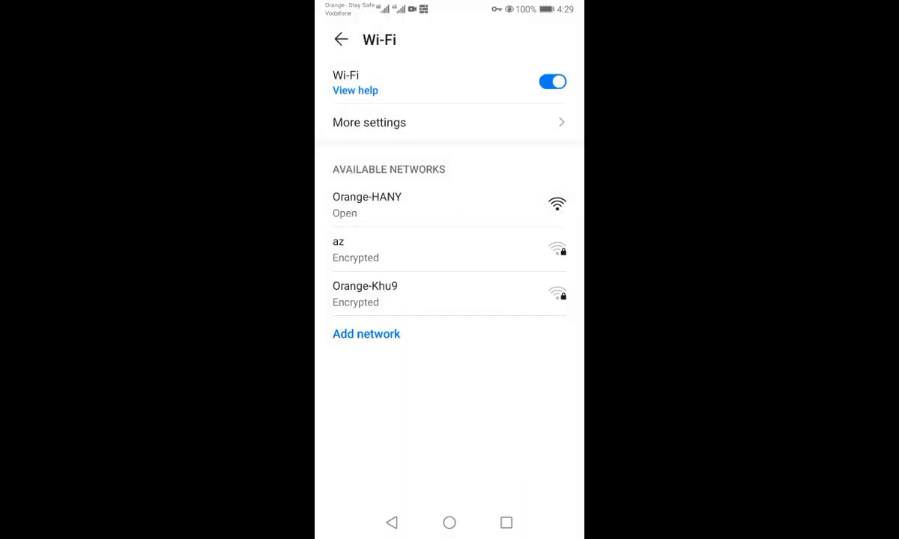